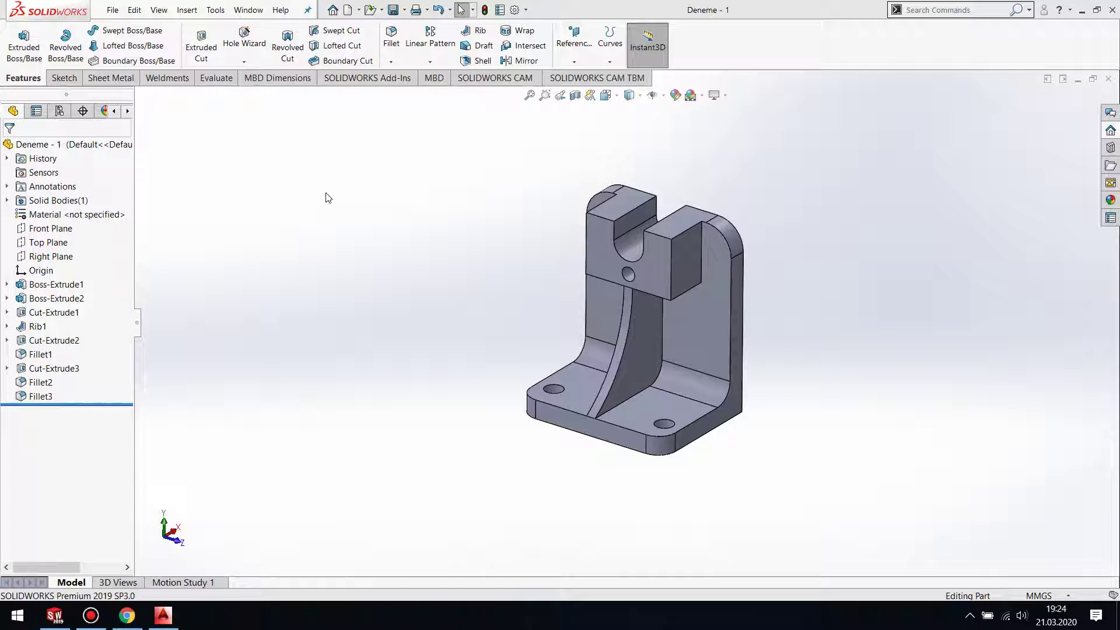
# Create a new drawing of the bracket part using the antet template.
pyautogui.click(359, 10)
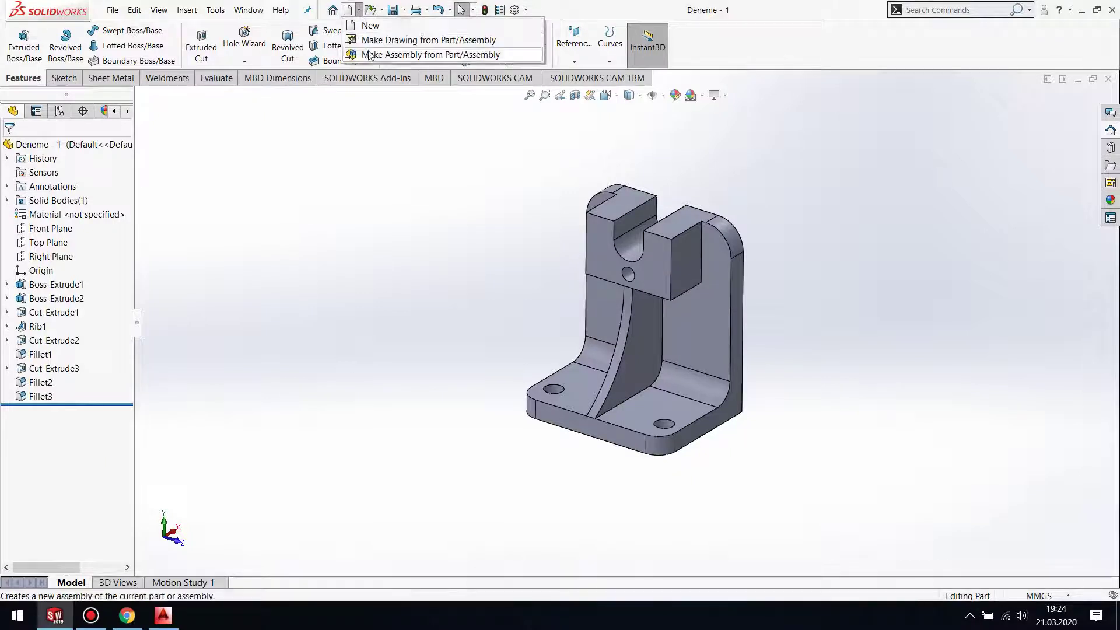
pyautogui.click(388, 38)
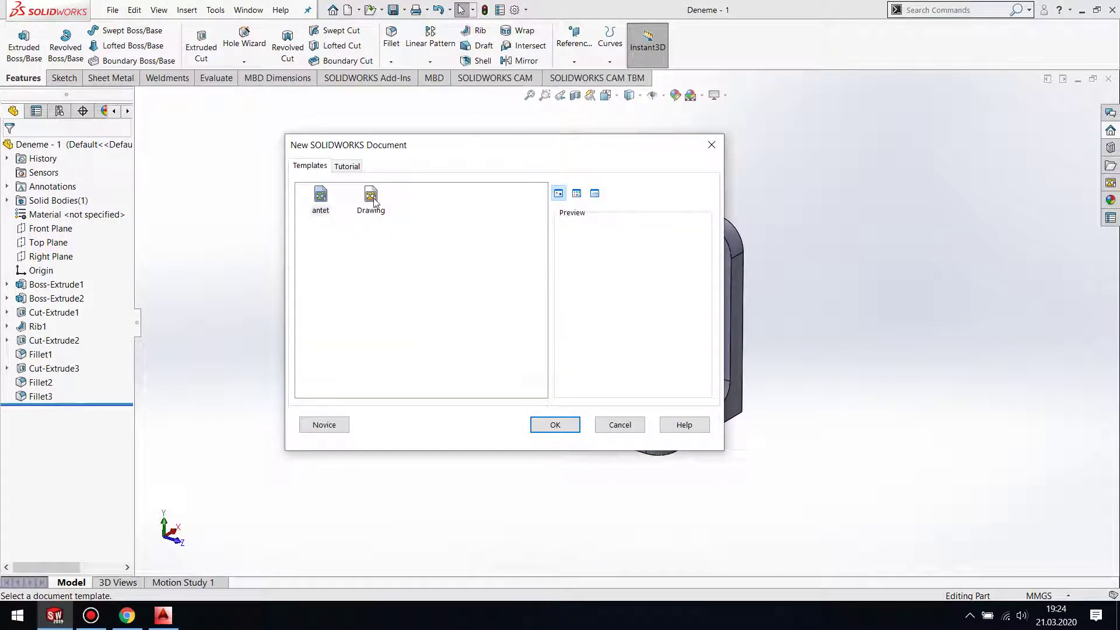
pyautogui.click(321, 203)
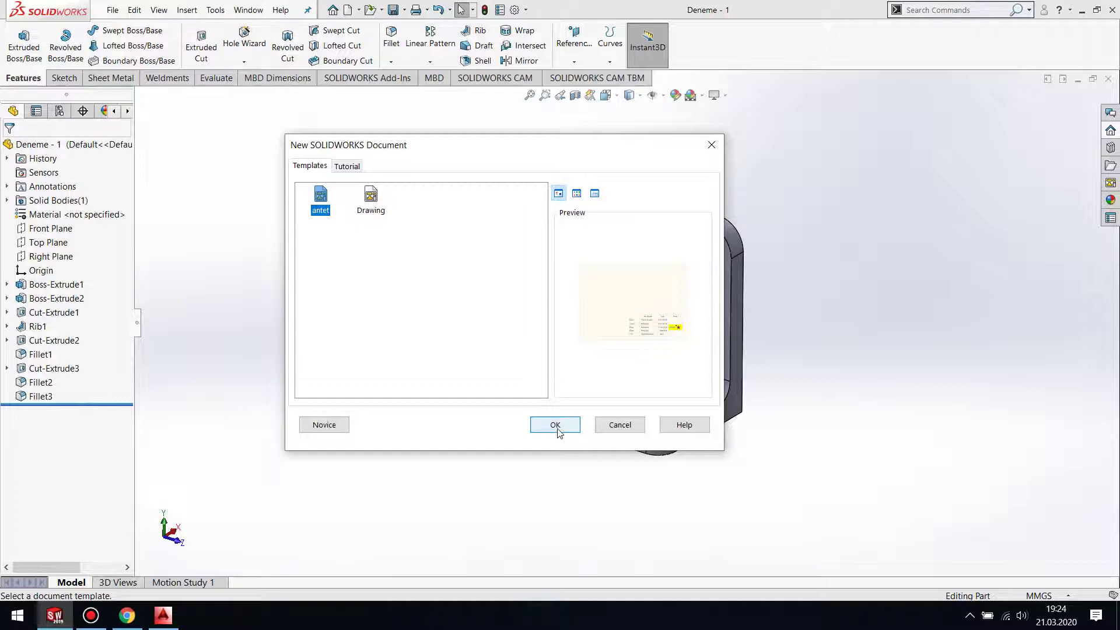
pyautogui.click(555, 426)
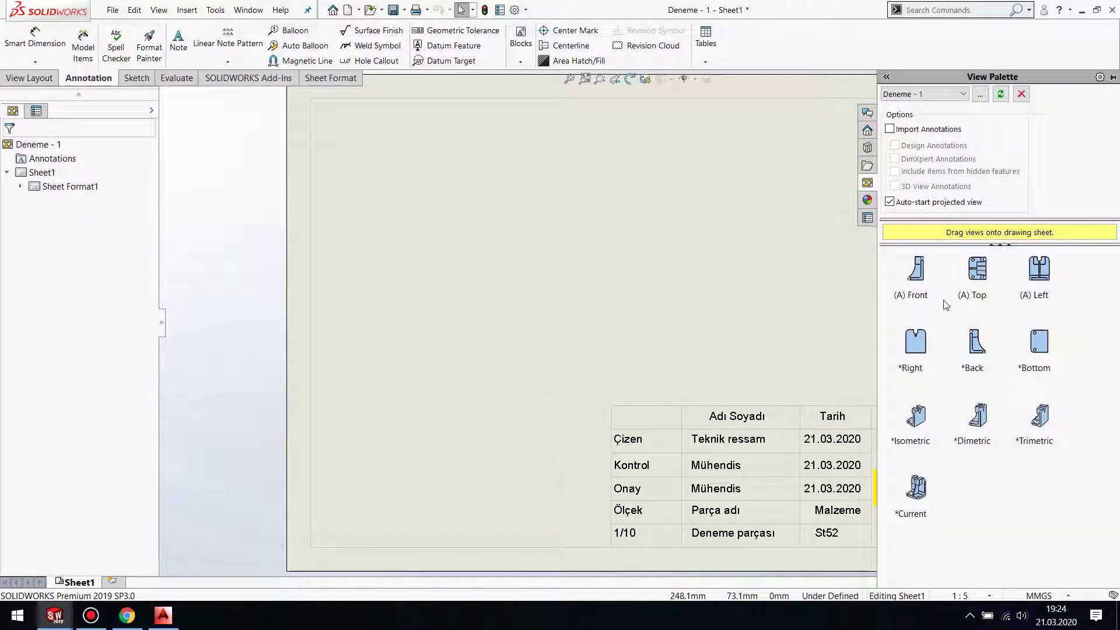
# Place the bracket's front view from the View Palette, then project side and isometric views.
pyautogui.moveTo(1043, 279); pyautogui.dragTo(429, 225)
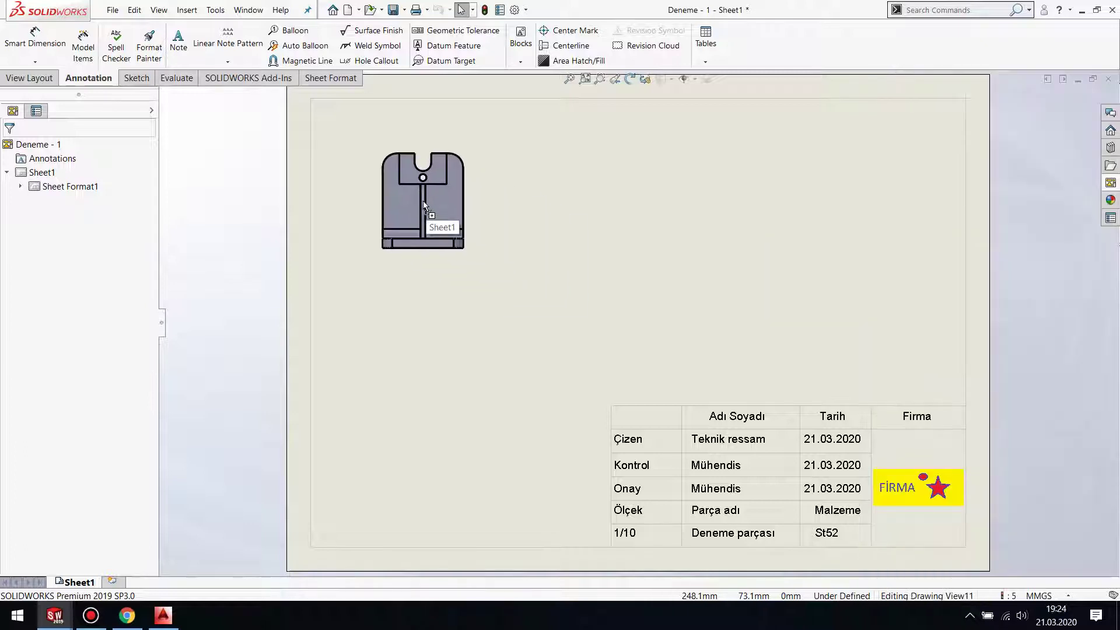
pyautogui.click(611, 216)
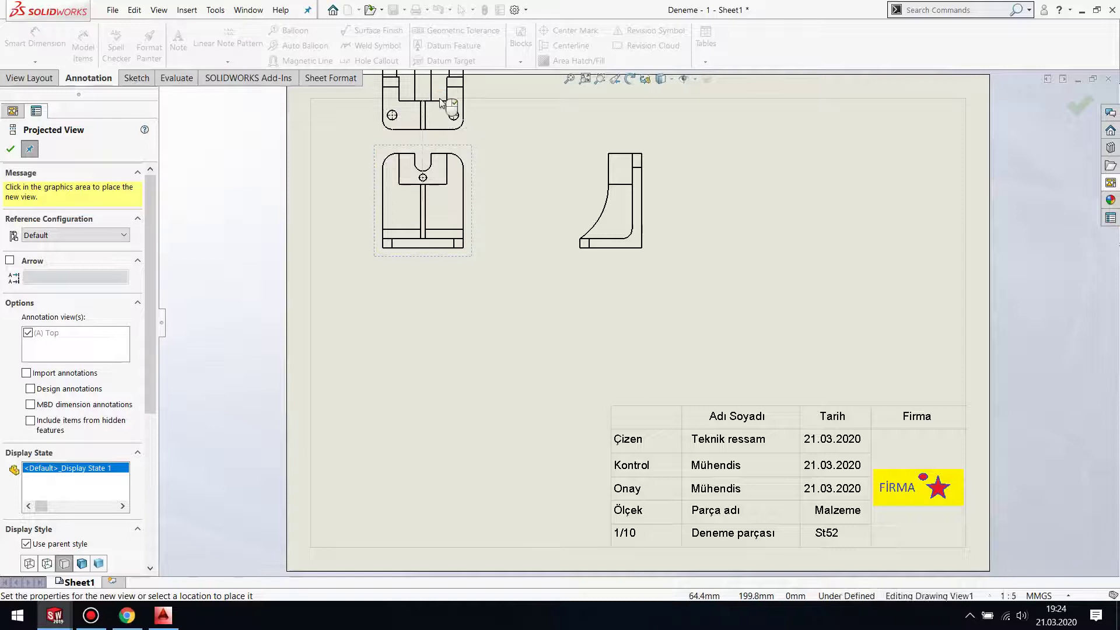
pyautogui.scroll(2, 524, 158)
pyautogui.click(619, 149)
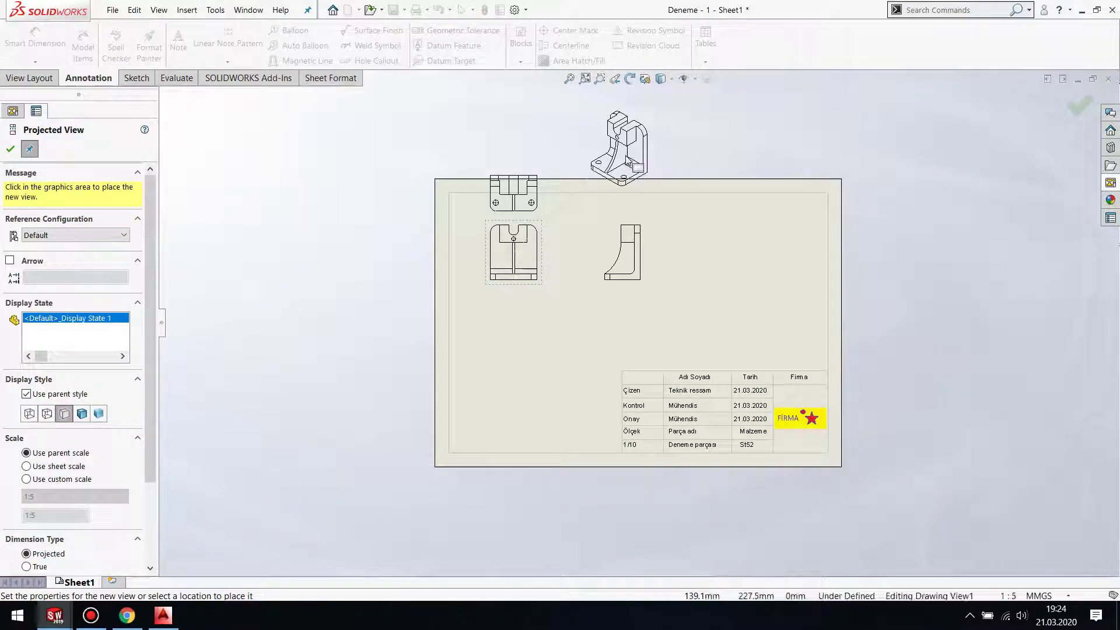
# Move the top view below the front view and the isometric view above the title block.
pyautogui.moveTo(557, 215); pyautogui.dragTo(538, 371)
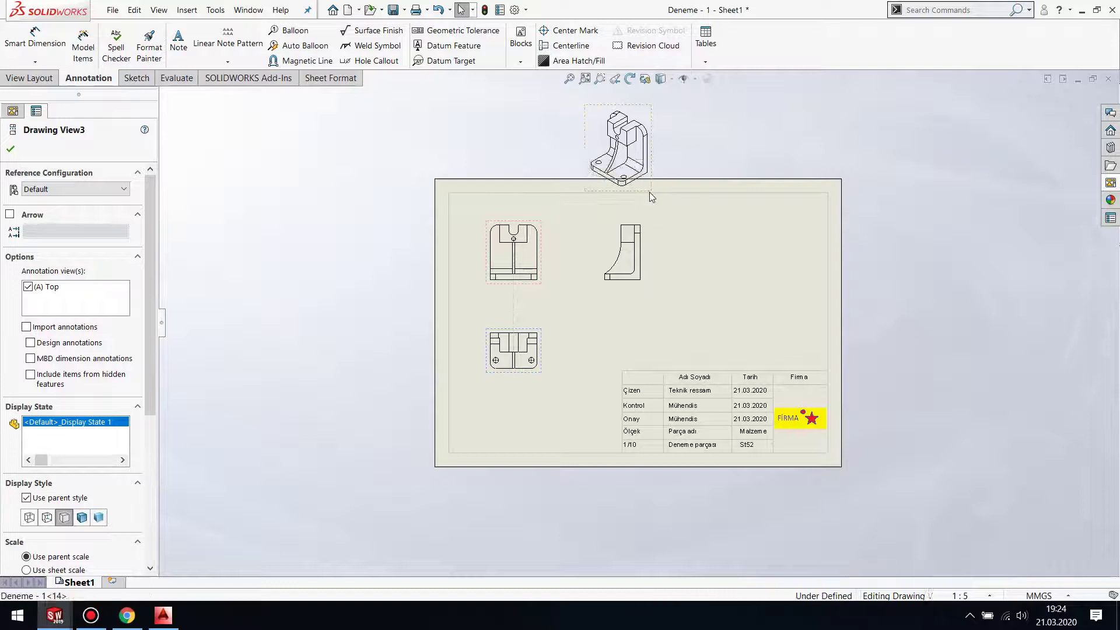
pyautogui.moveTo(649, 191); pyautogui.dragTo(807, 359)
pyautogui.click(659, 327)
pyautogui.scroll(-5, 660, 327)
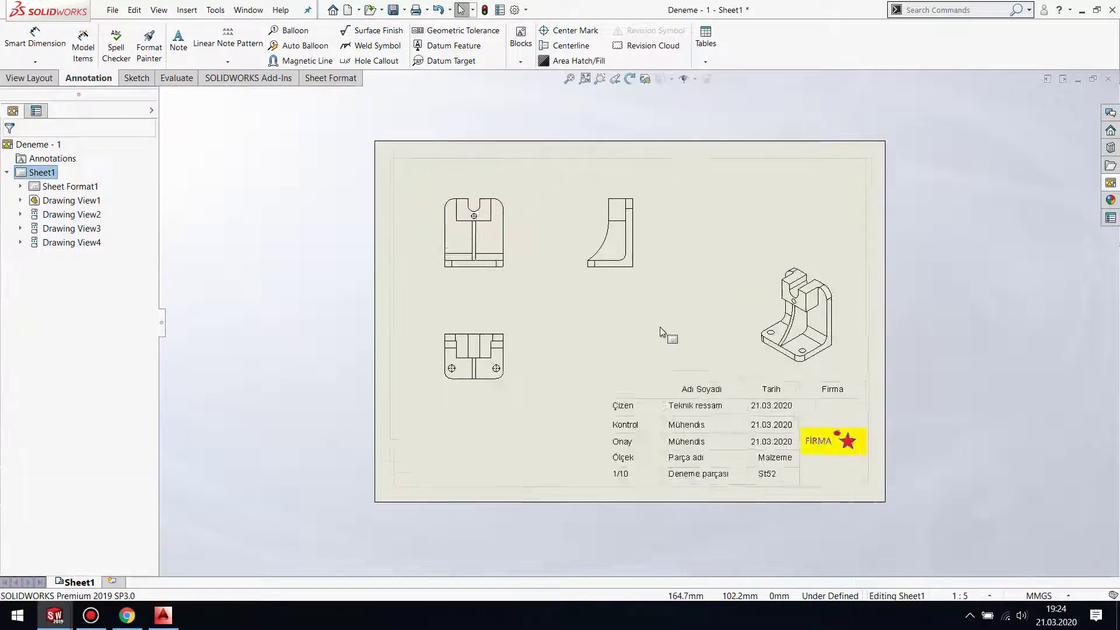
pyautogui.moveTo(620, 319); pyautogui.dragTo(564, 323, button='middle')
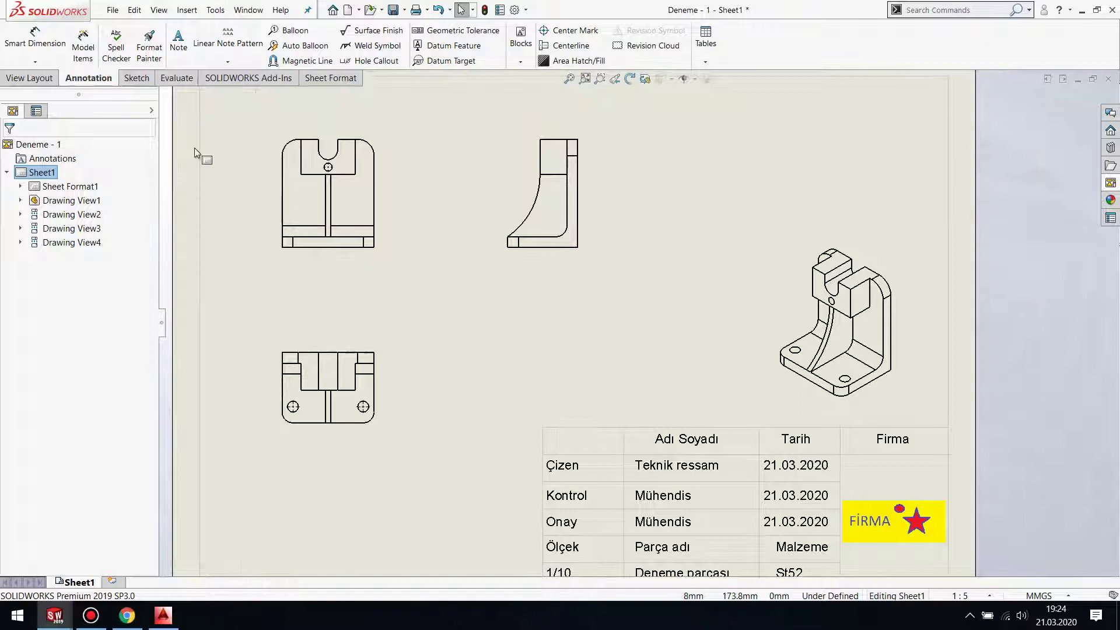
# Add section view A-A with a vertical cut through the front view's centre, right of the side view.
pyautogui.click(29, 78)
pyautogui.click(160, 47)
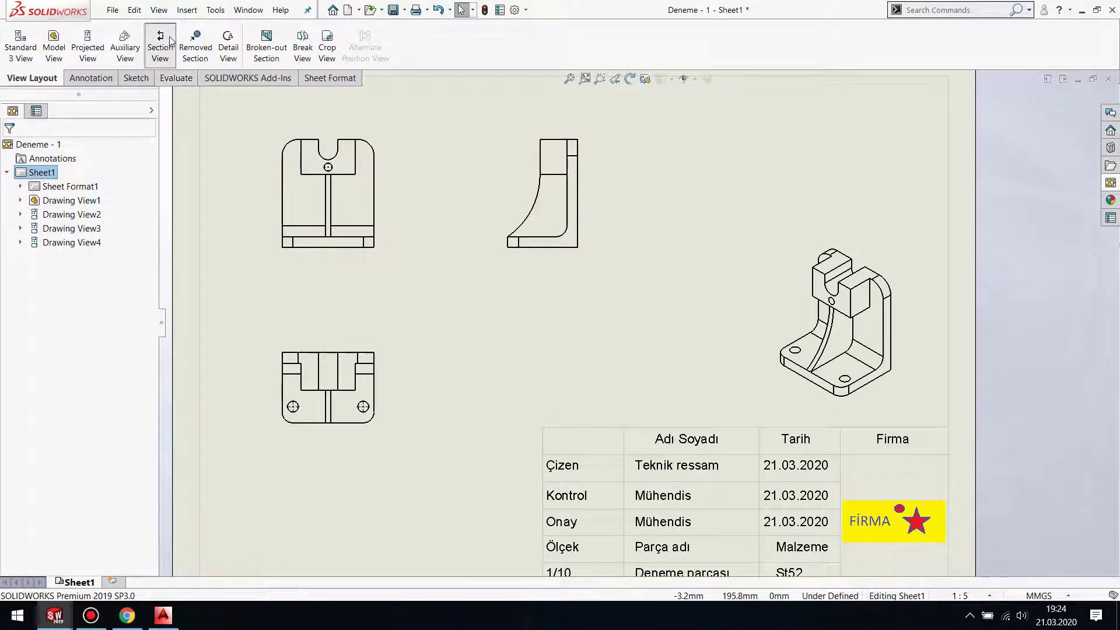
pyautogui.click(33, 347)
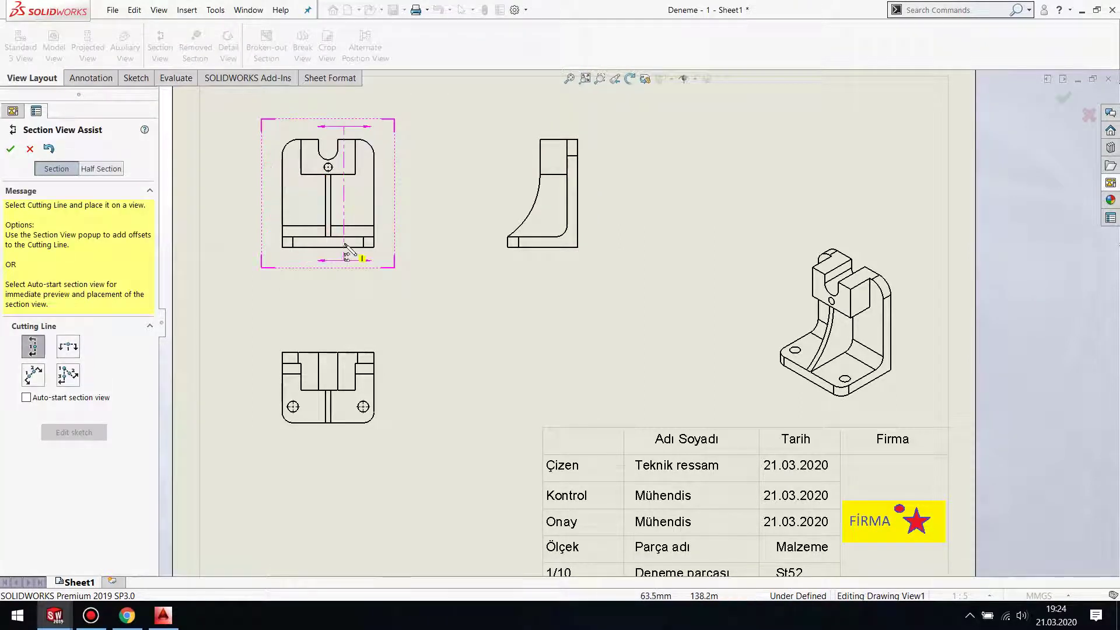
pyautogui.click(327, 170)
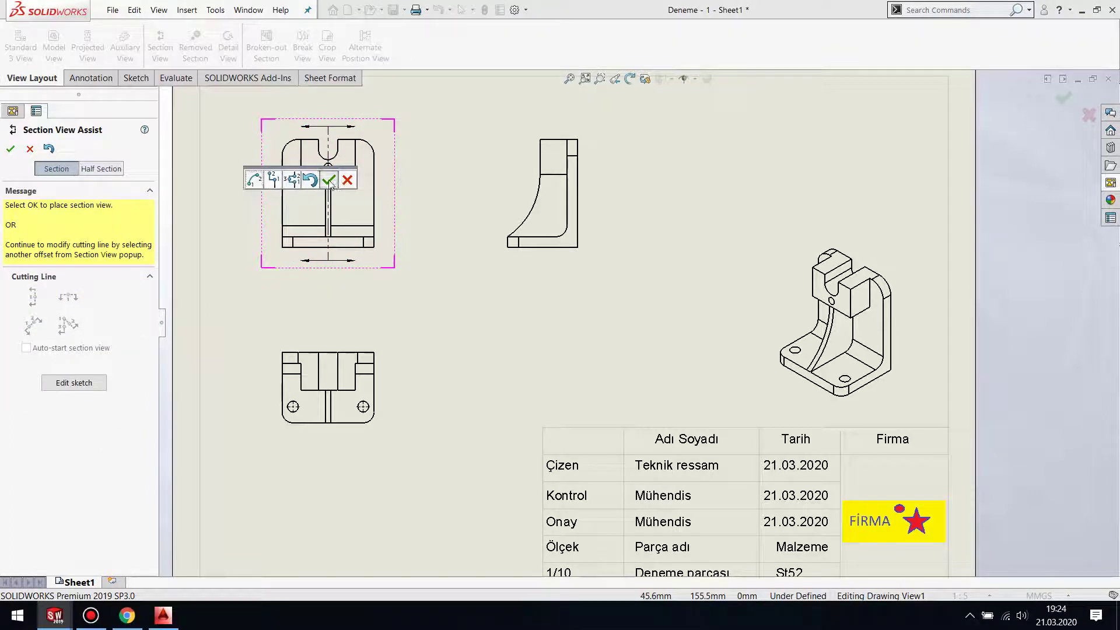
pyautogui.click(339, 177)
pyautogui.click(628, 438)
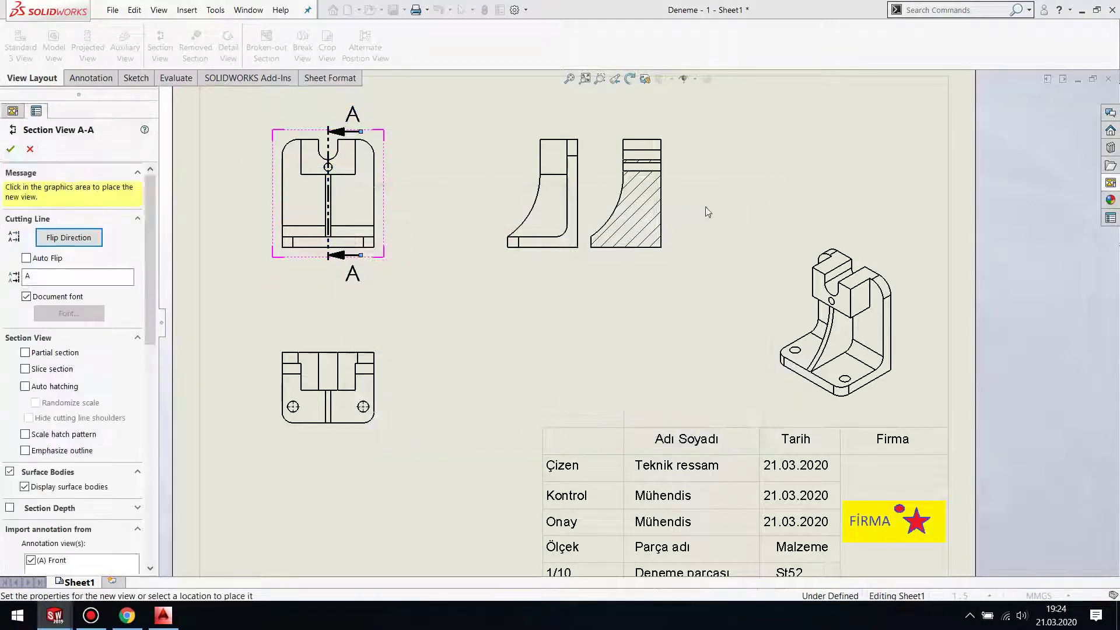
pyautogui.click(723, 212)
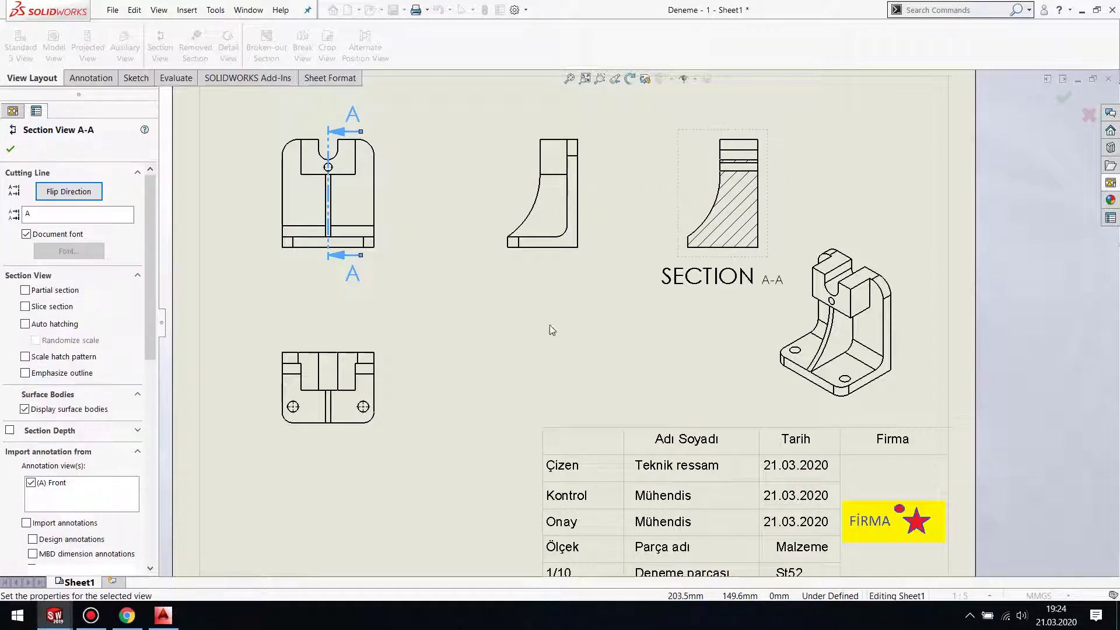
pyautogui.click(528, 360)
# Add detail view B circling the slot, placed below the side view with its label shifted left.
pyautogui.click(228, 39)
pyautogui.click(342, 174)
pyautogui.click(373, 204)
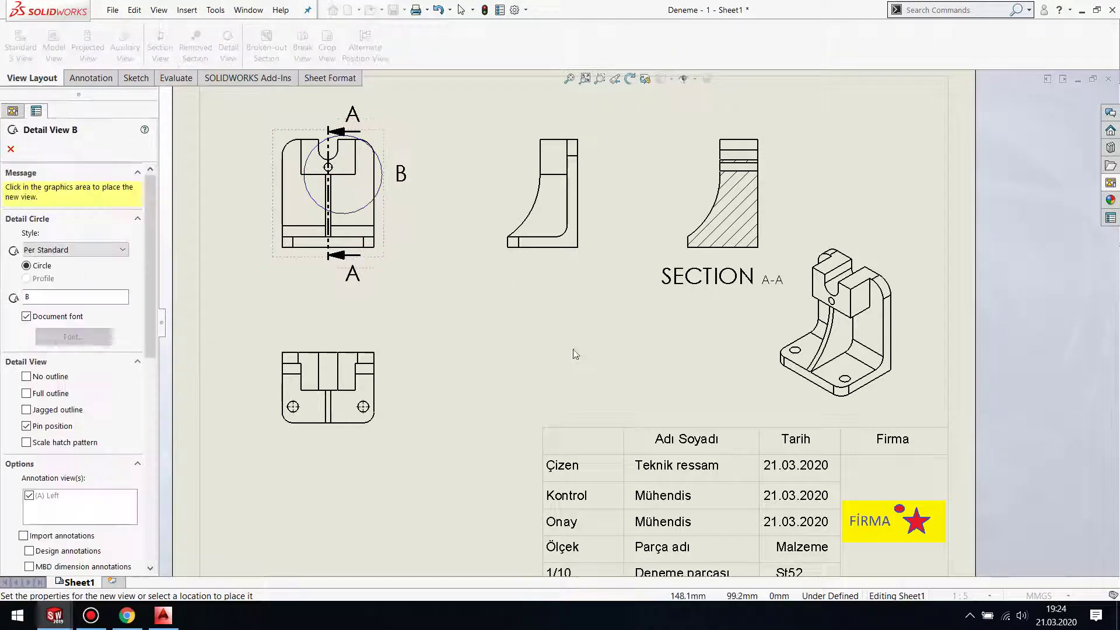
pyautogui.click(558, 341)
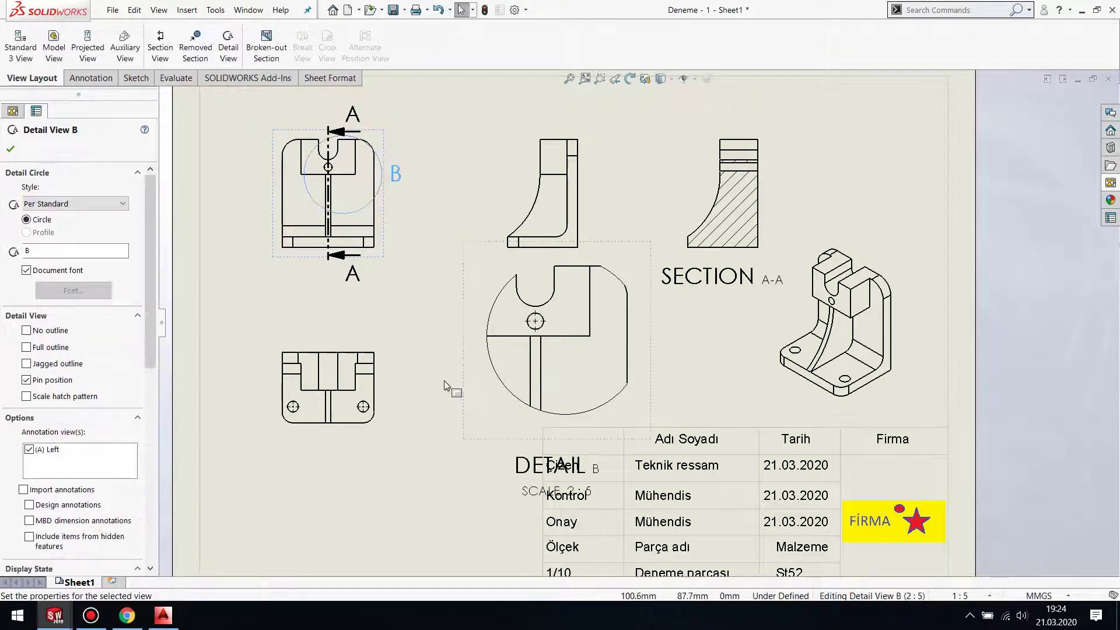
pyautogui.moveTo(470, 426); pyautogui.dragTo(442, 429)
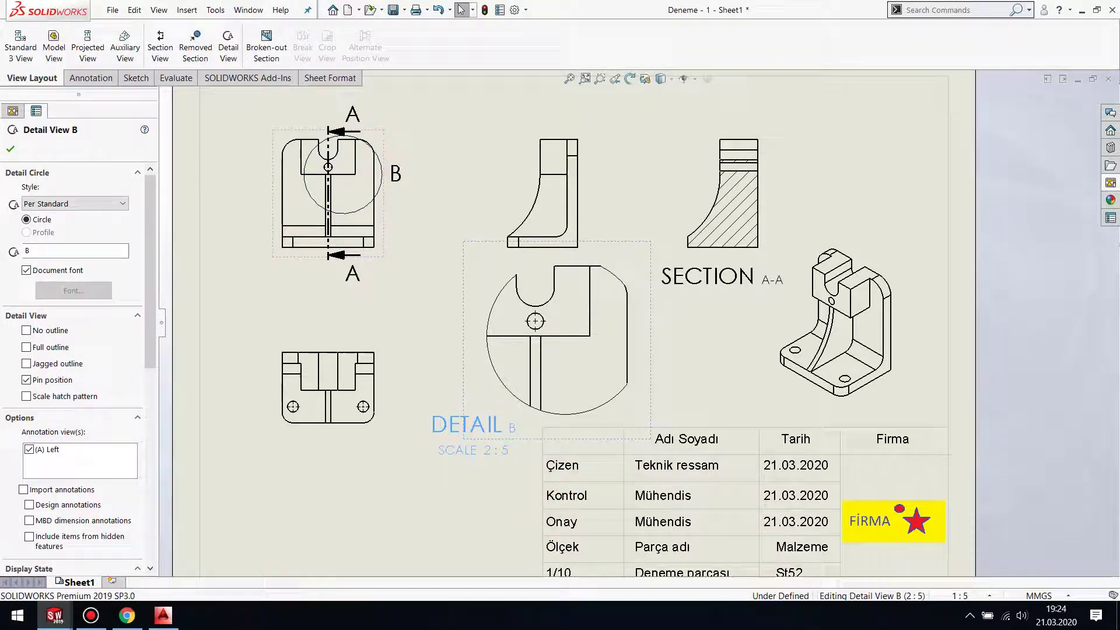
pyautogui.click(484, 486)
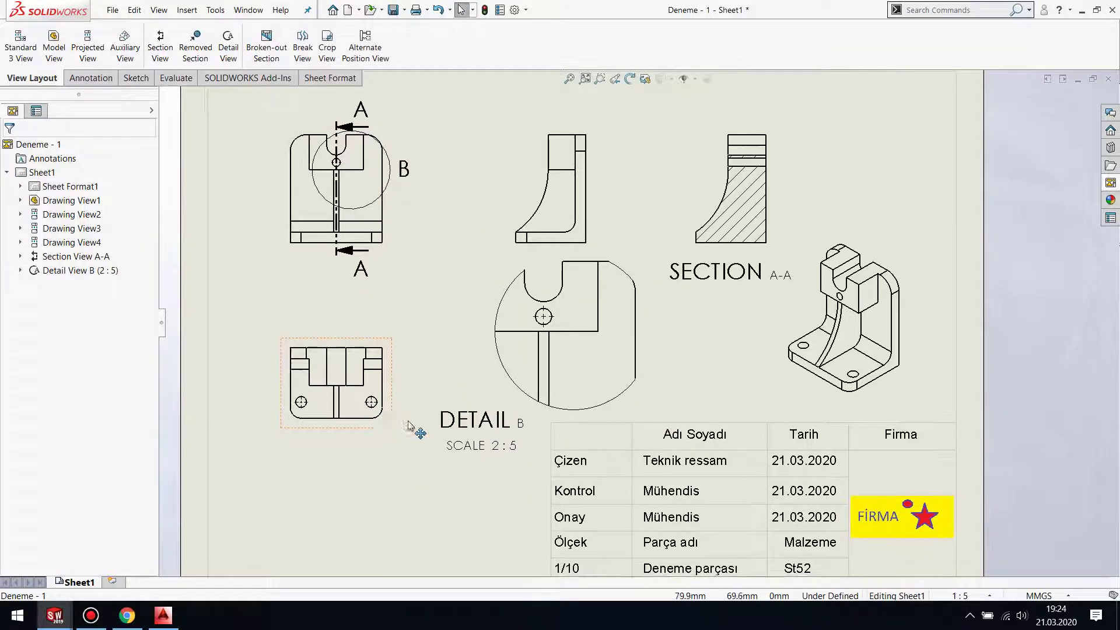
# Zoom to fit the whole sheet and open the Print dialog's printer list.
pyautogui.press('f')
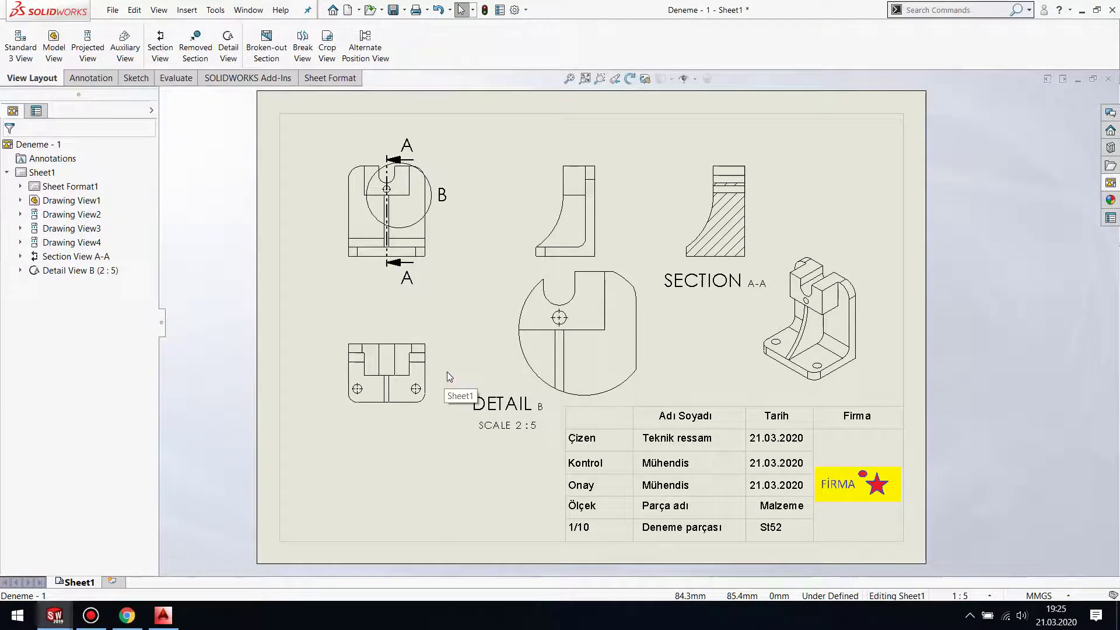
pyautogui.hotkey('ctrl', 'p')
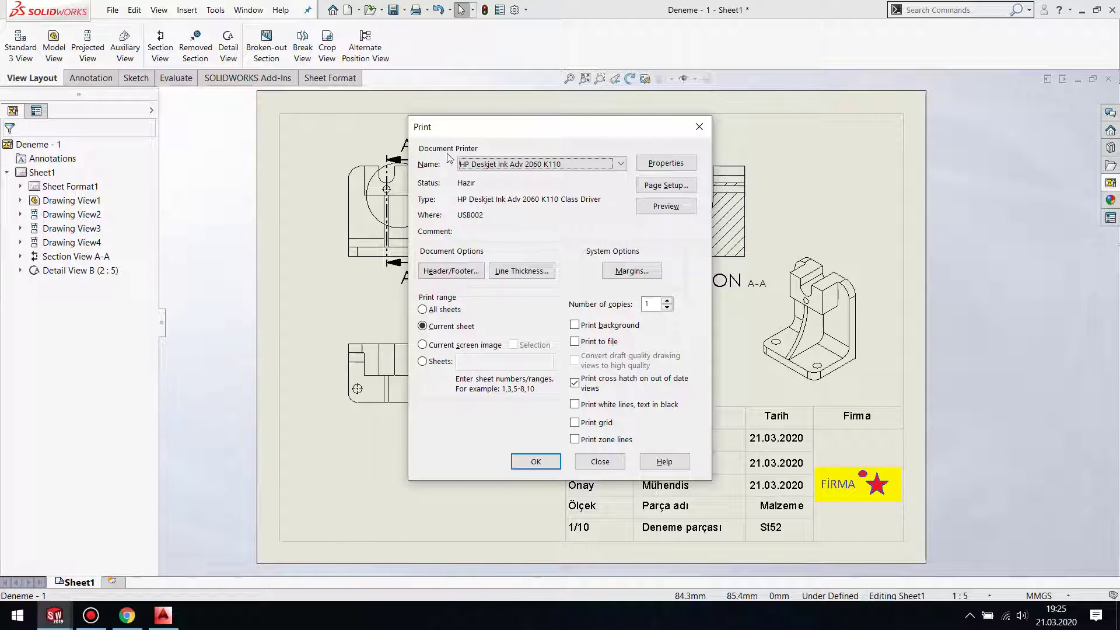
pyautogui.click(517, 165)
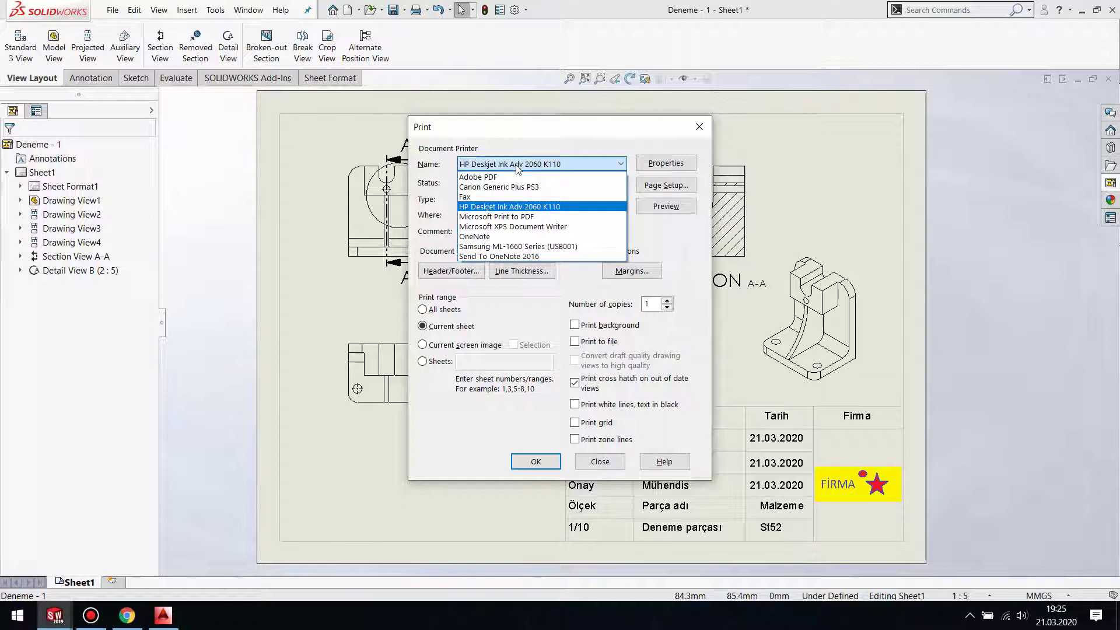
# Keep the HP Deskjet Ink Adv 2060 K110 printer selected for printing.
pyautogui.click(517, 170)
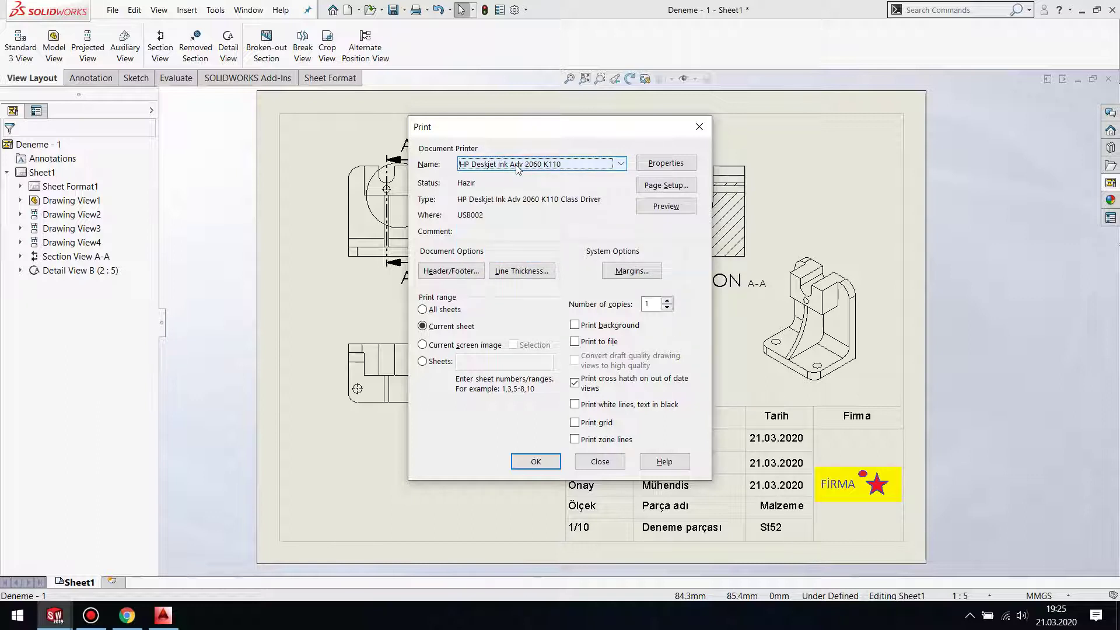
pyautogui.click(517, 166)
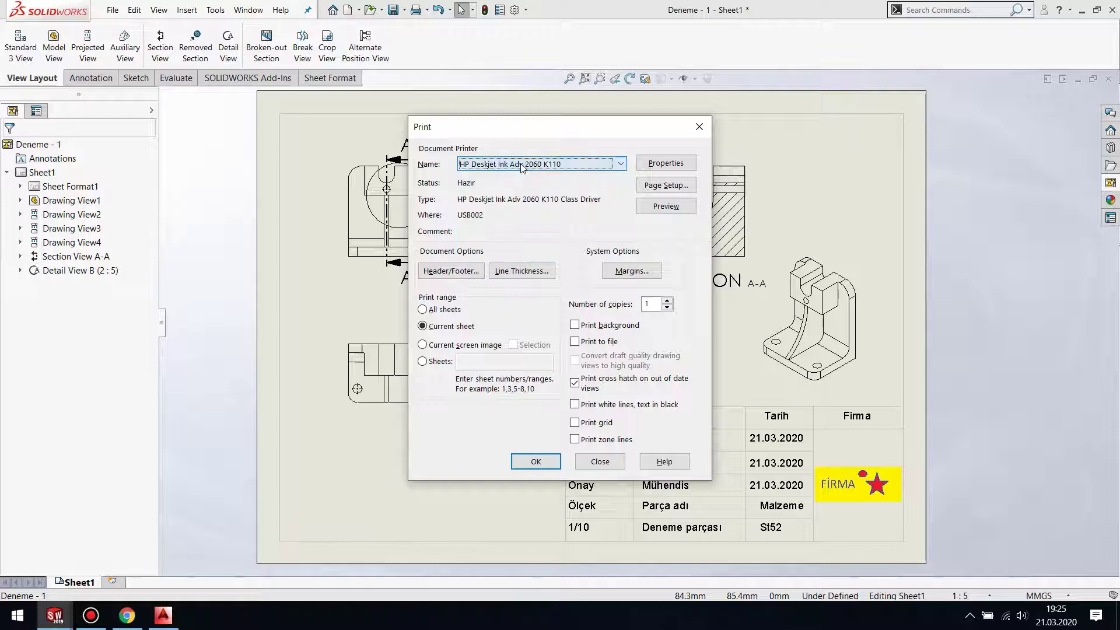
pyautogui.click(675, 190)
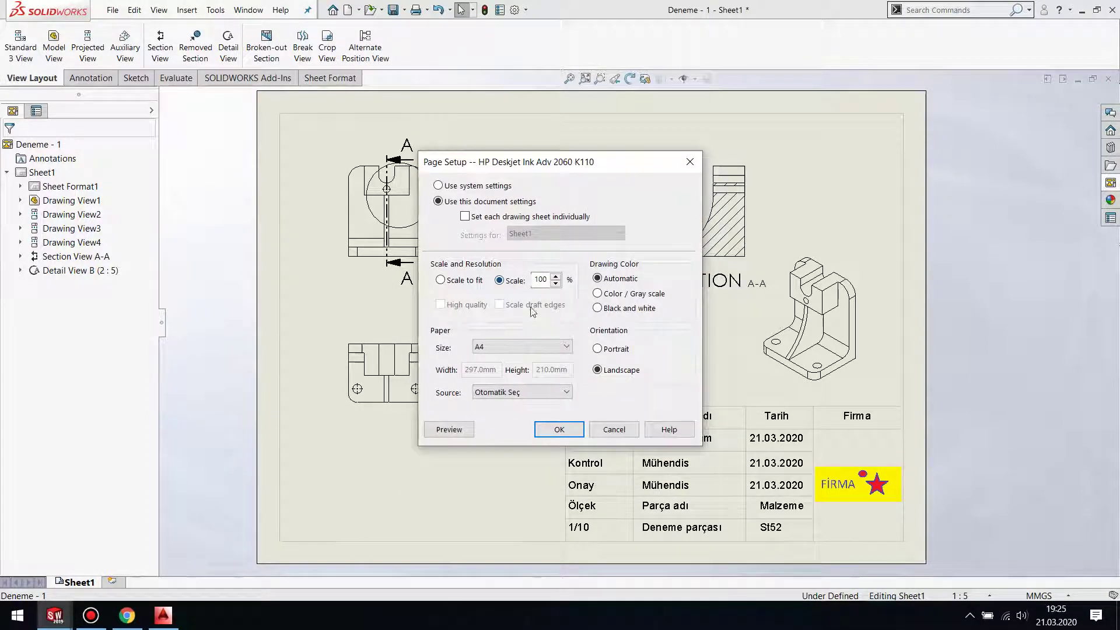
# Set the page to A4 landscape, scaled to fit the paper.
pyautogui.click(618, 352)
pyautogui.click(620, 373)
pyautogui.click(551, 348)
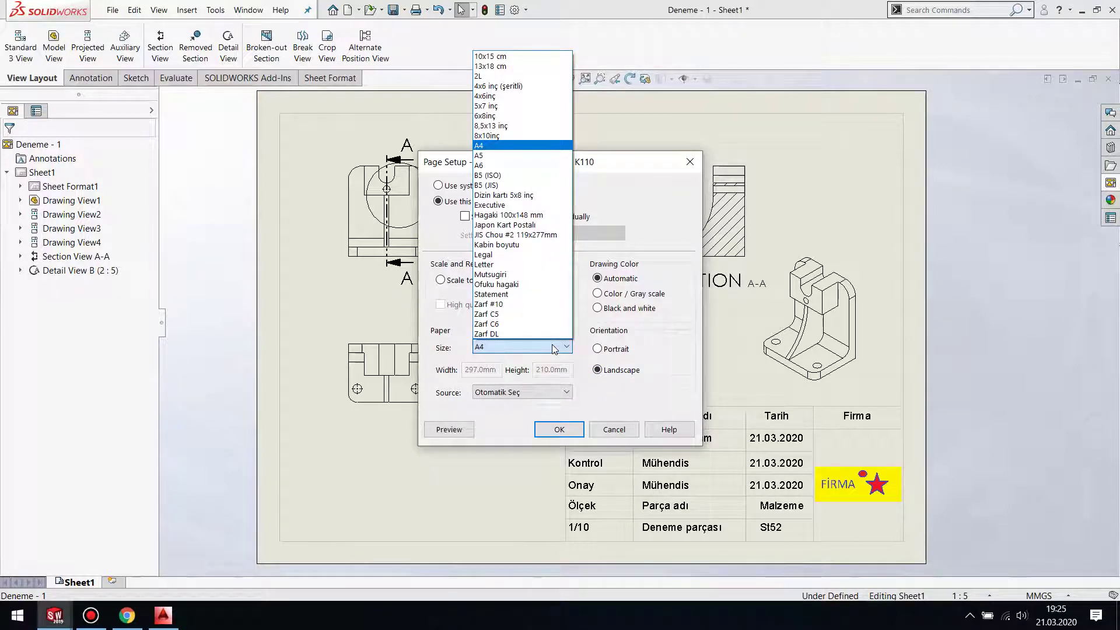
pyautogui.click(552, 344)
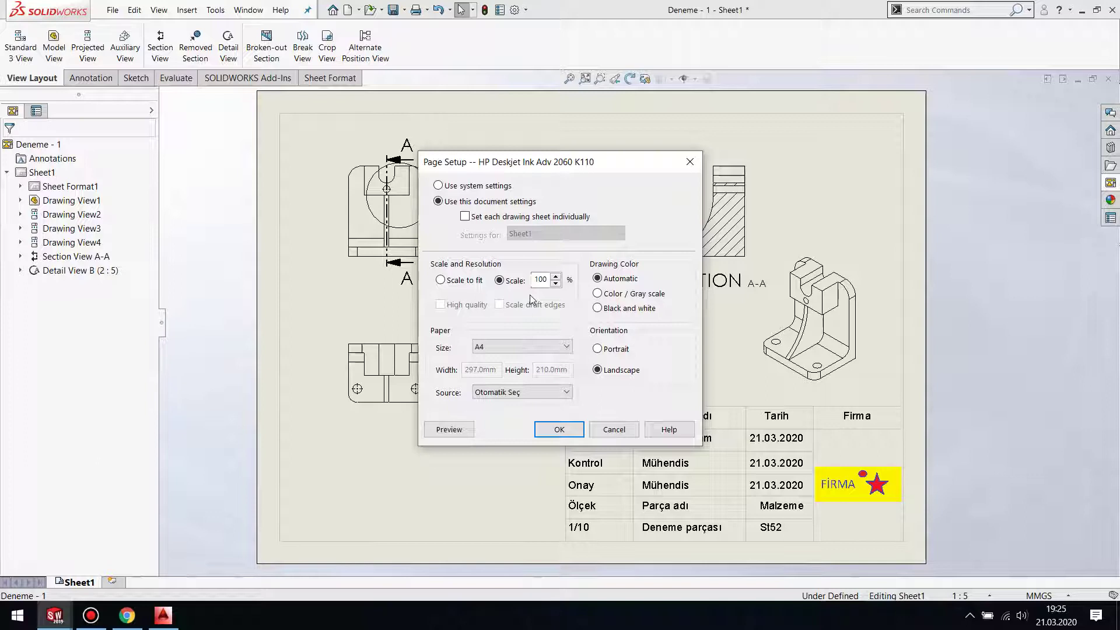
pyautogui.click(466, 286)
pyautogui.click(450, 433)
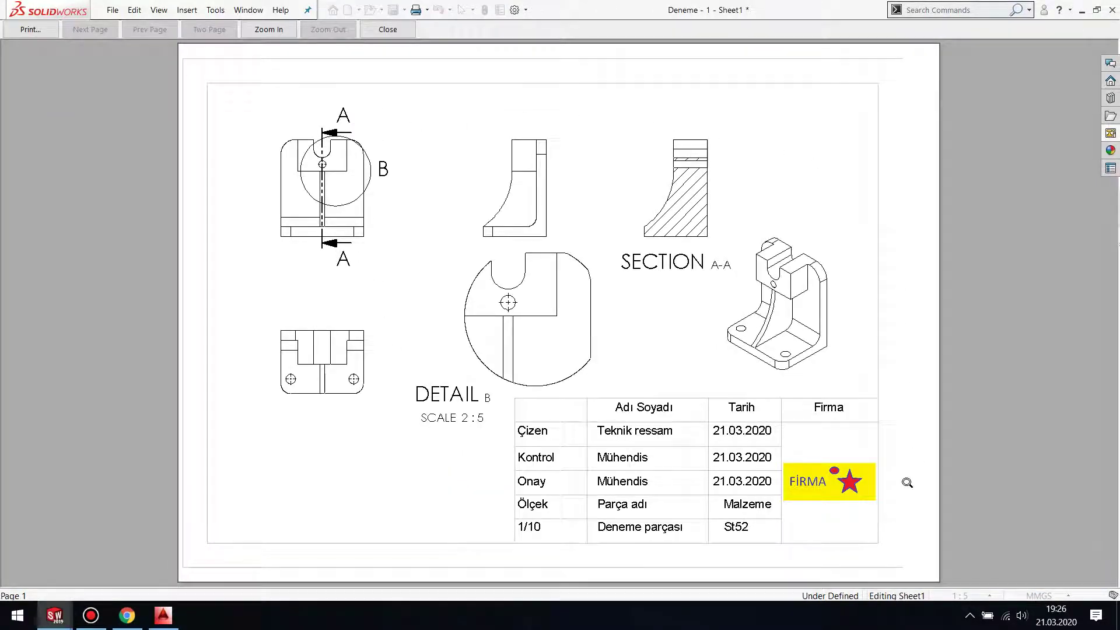
# Close the fitted print preview and return to the drawing sheet.
pyautogui.click(393, 29)
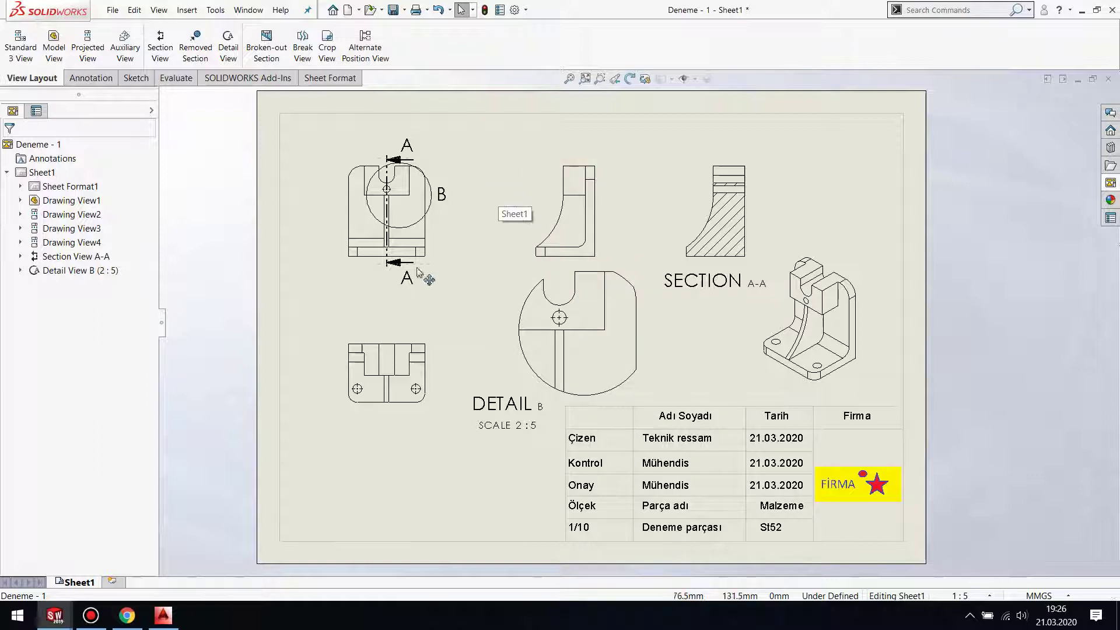
# Give the view with the A-A cutting line a custom 1:1 scale and move it up.
pyautogui.click(343, 243)
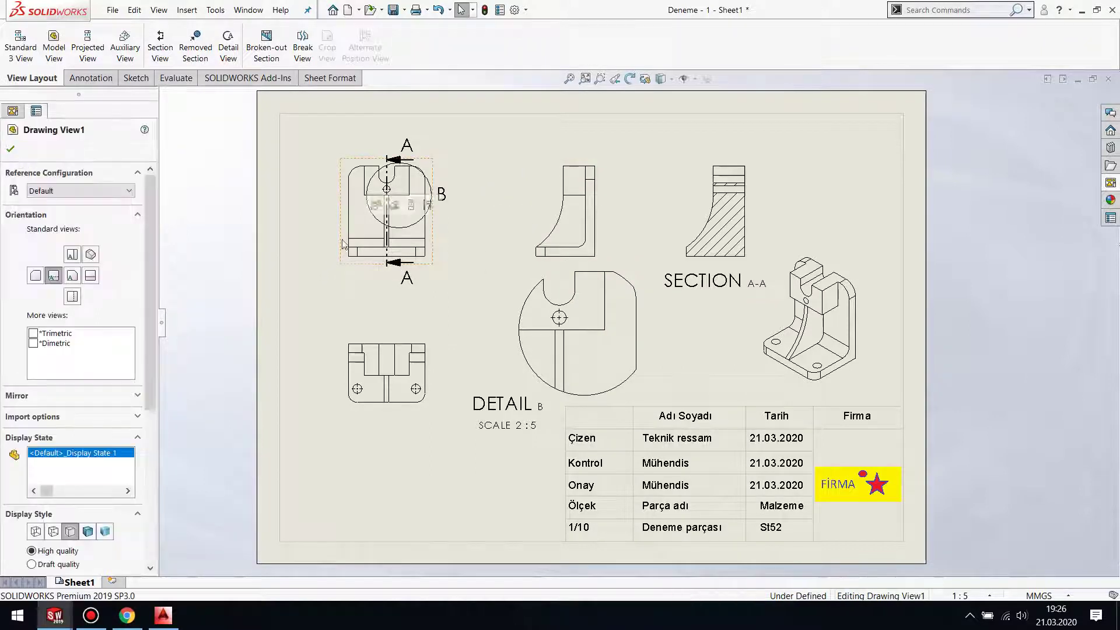
pyautogui.moveTo(148, 355); pyautogui.dragTo(152, 482)
pyautogui.click(61, 381)
pyautogui.click(72, 403)
pyautogui.click(61, 424)
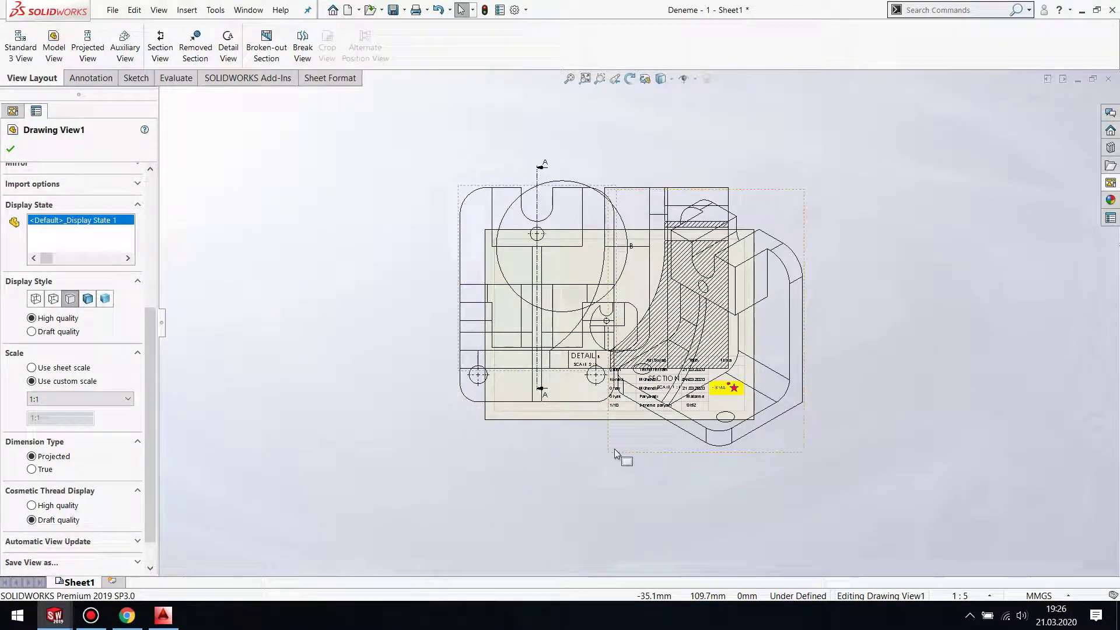
pyautogui.moveTo(527, 410); pyautogui.dragTo(527, 136)
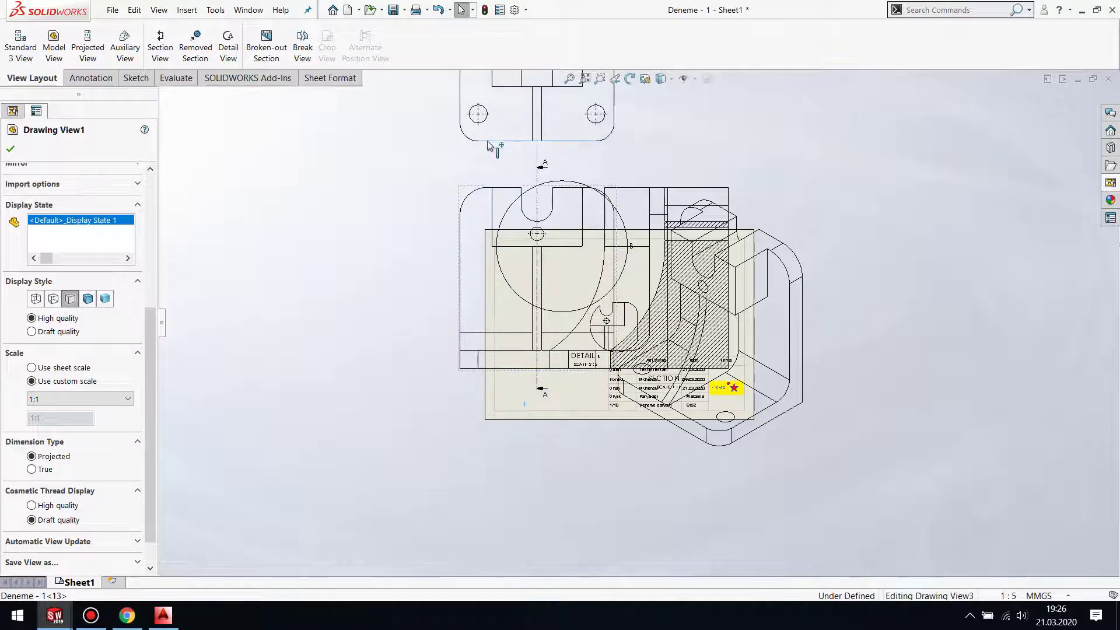
pyautogui.press('Escape')
# Move the section views, detail view B and isometric view up and left on the sheet.
pyautogui.moveTo(471, 371); pyautogui.dragTo(254, 102)
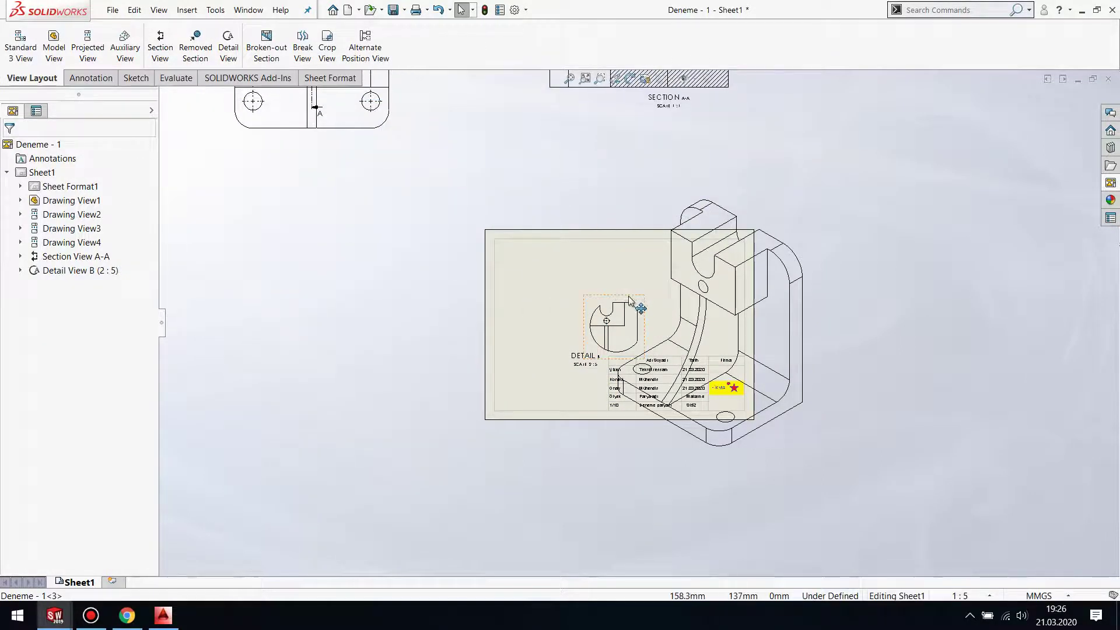
pyautogui.moveTo(638, 303); pyautogui.dragTo(318, 237)
pyautogui.moveTo(700, 454); pyautogui.dragTo(599, 426)
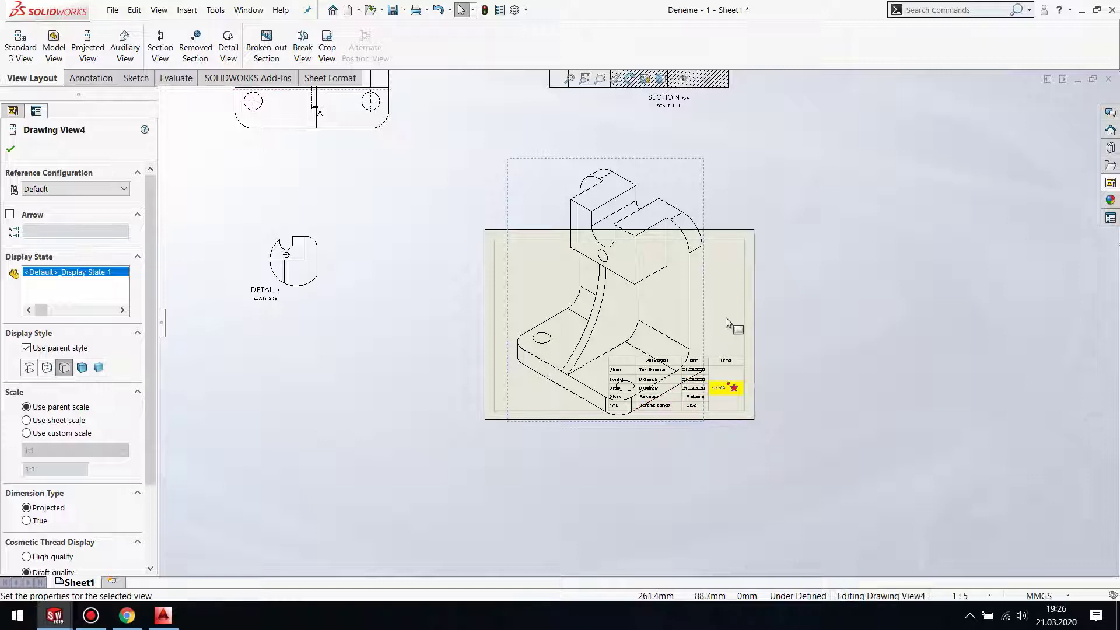
pyautogui.scroll(-1, 727, 312)
pyautogui.scroll(-1, 721, 303)
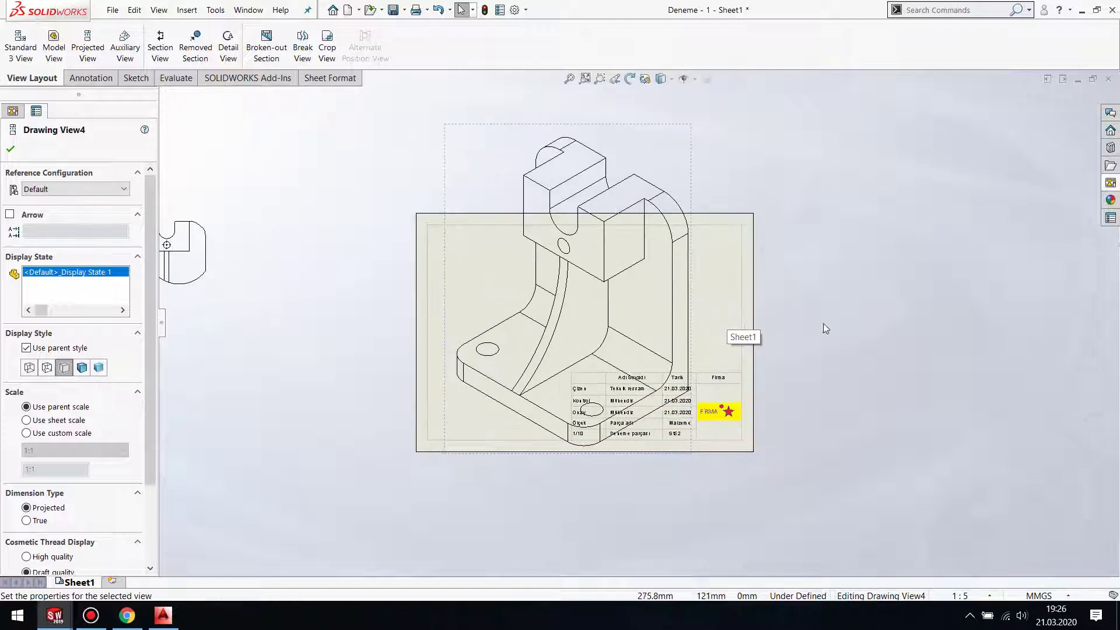
pyautogui.click(857, 327)
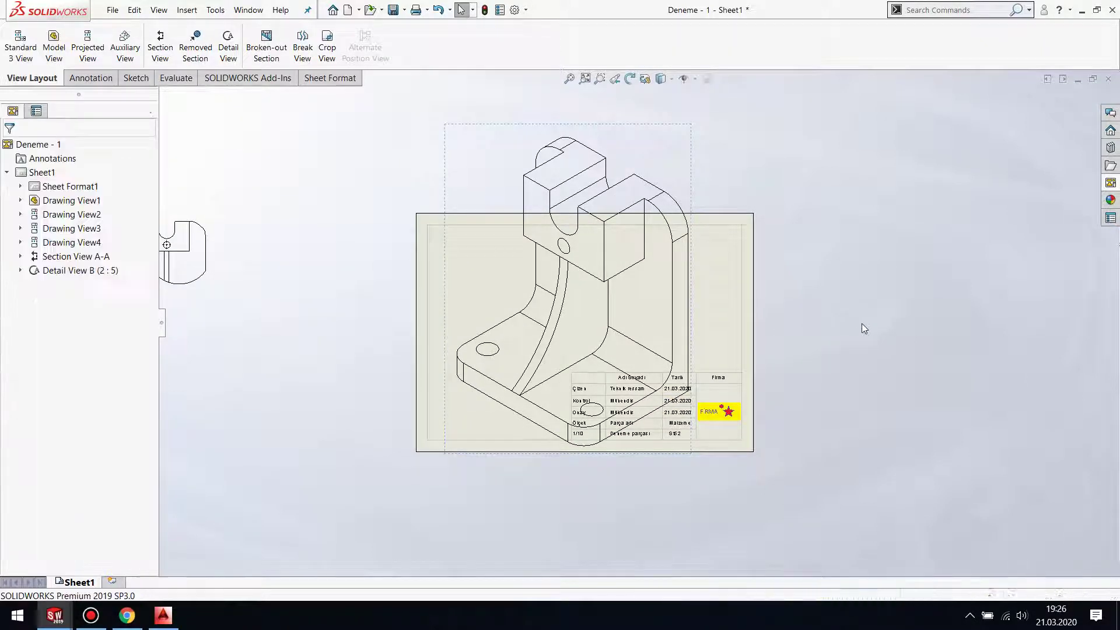
# Reopen the printer's Page Setup, still A4 landscape and scaled to fit, and move it aside.
pyautogui.click(416, 10)
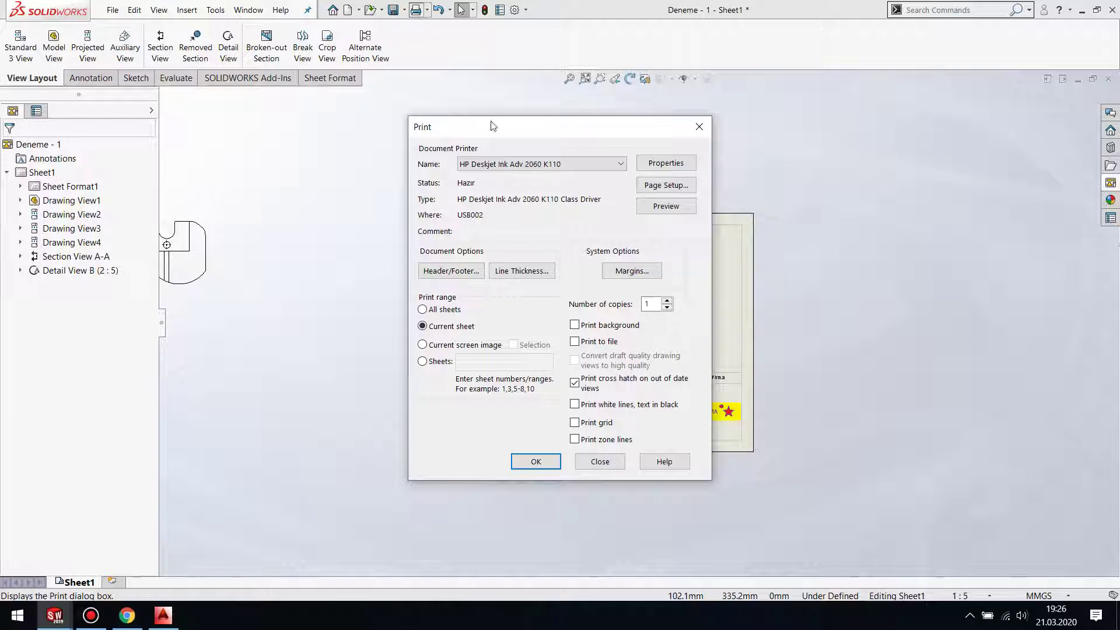
pyautogui.click(684, 189)
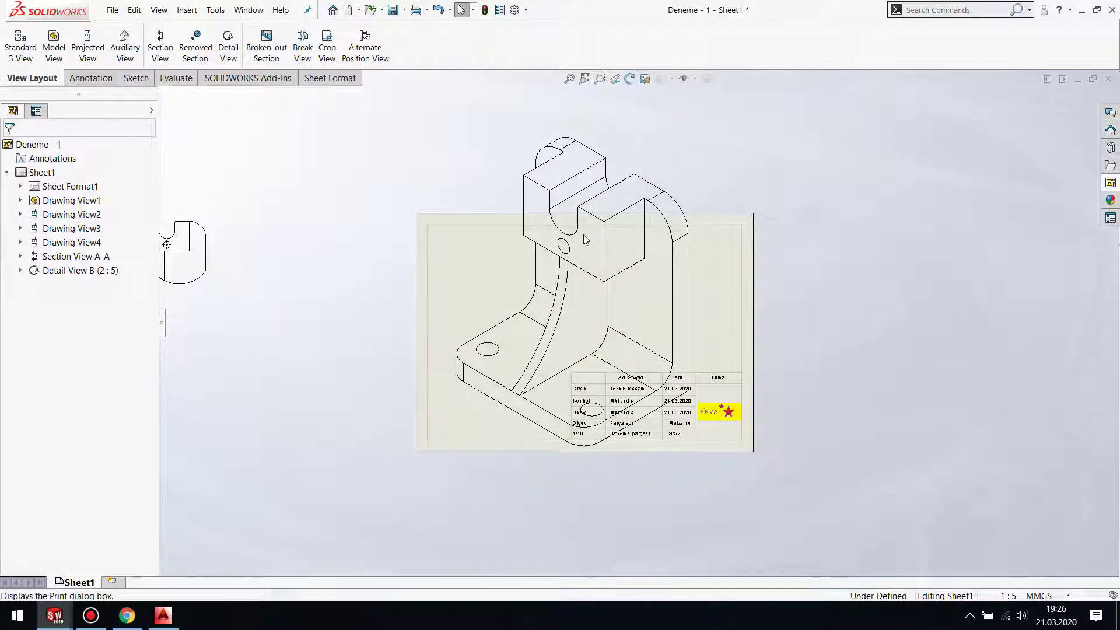
pyautogui.moveTo(526, 170); pyautogui.dragTo(842, 155)
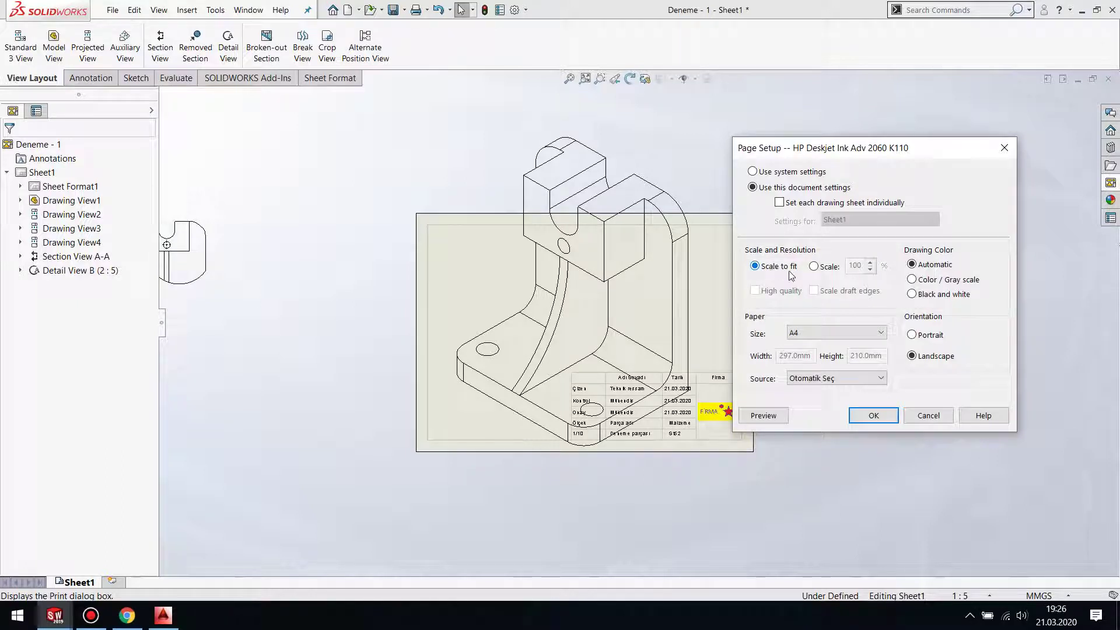
# Switch the printout to Scale 100% and check it in the preview.
pyautogui.click(821, 271)
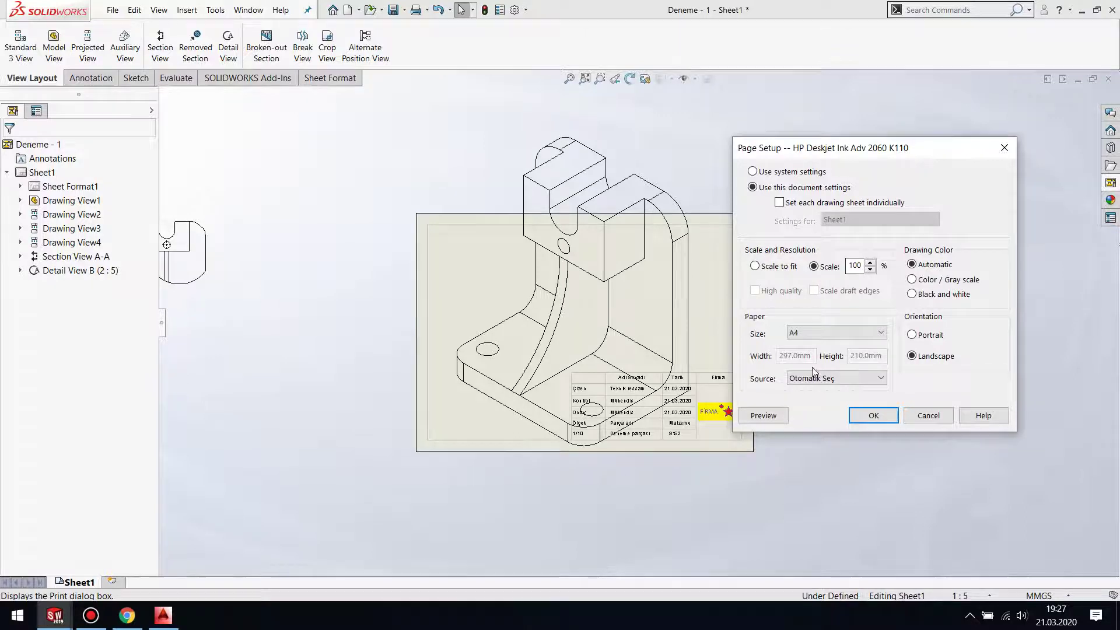
pyautogui.click(765, 417)
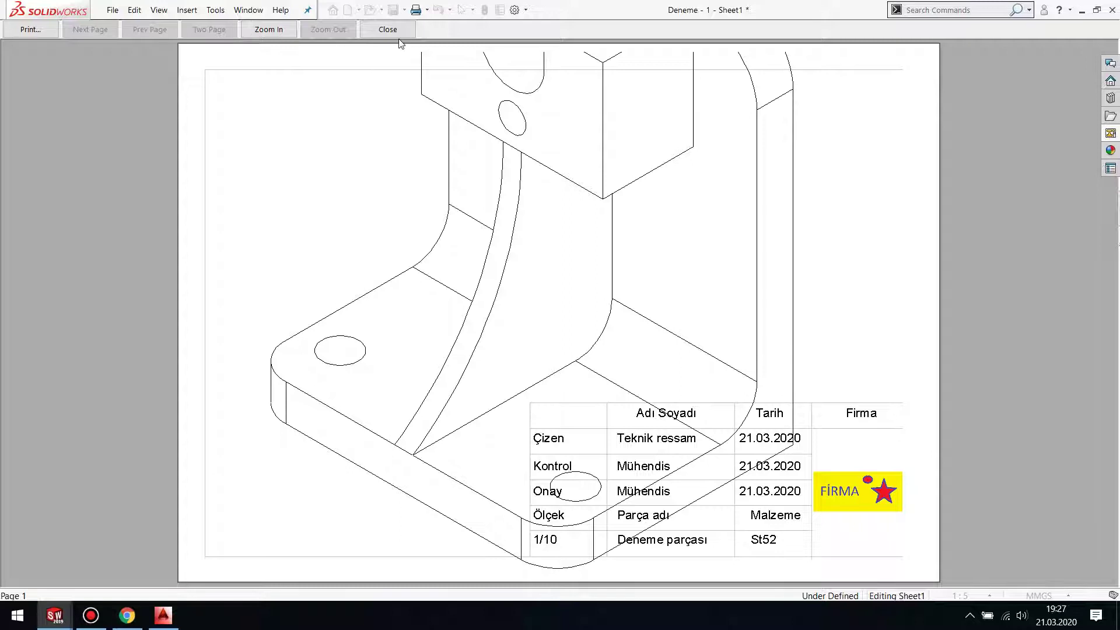
pyautogui.click(32, 30)
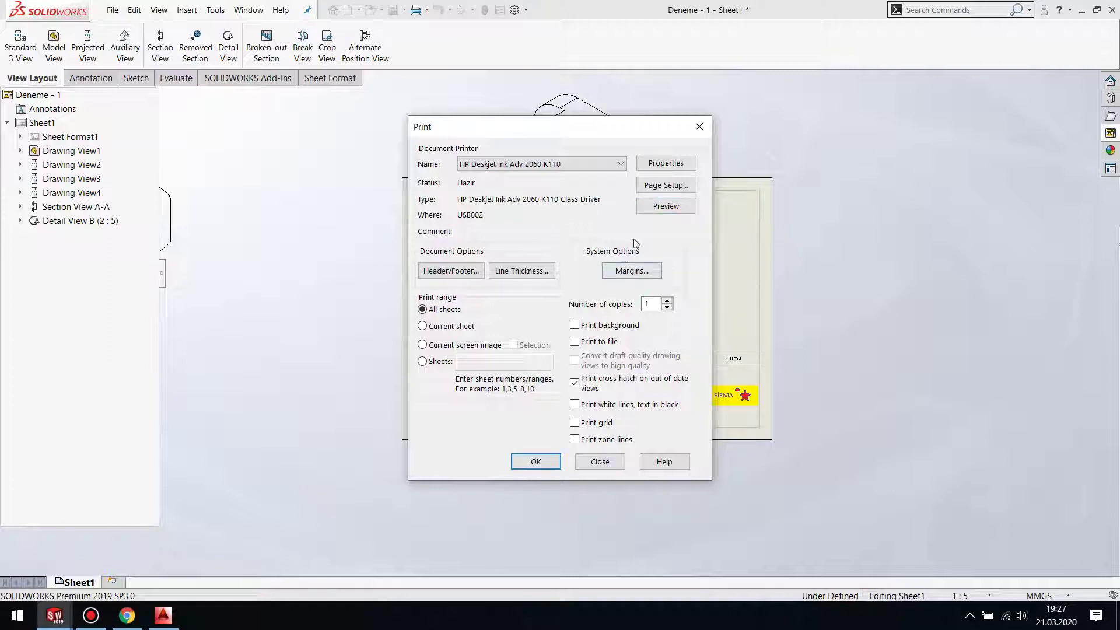
# Preview the 100% printout again, keep the HP Deskjet printer, and close without printing.
pyautogui.click(663, 187)
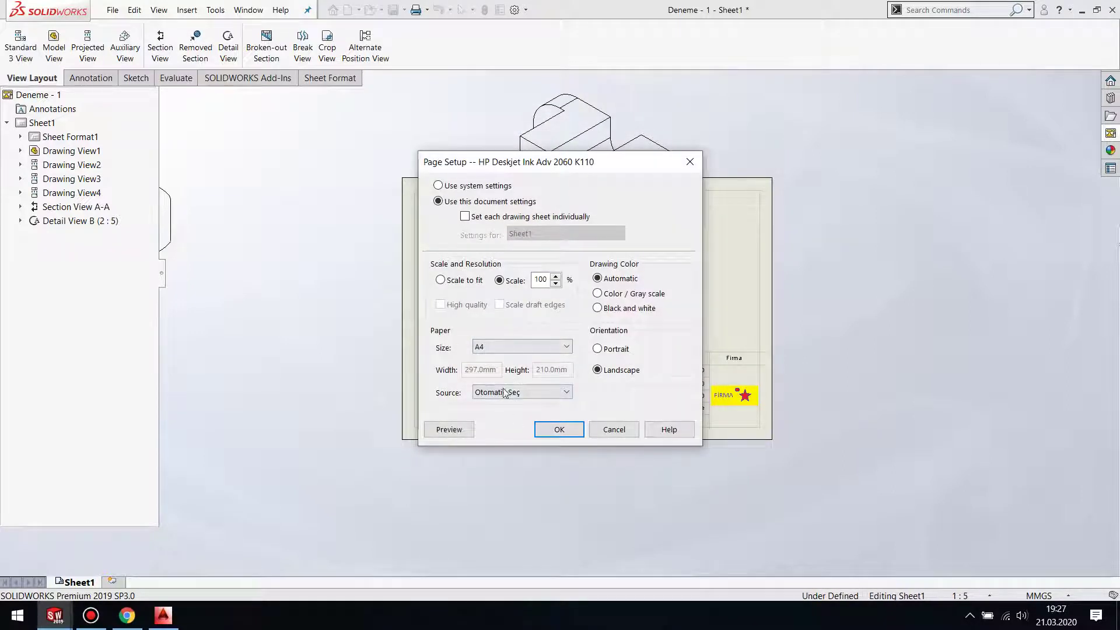
pyautogui.click(451, 432)
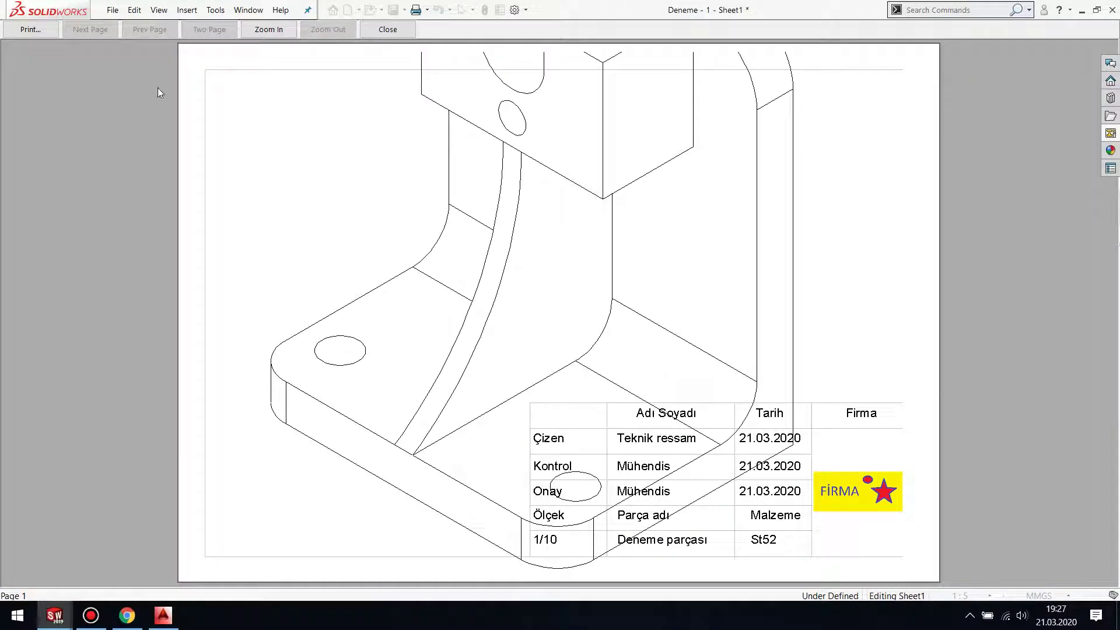
pyautogui.click(30, 29)
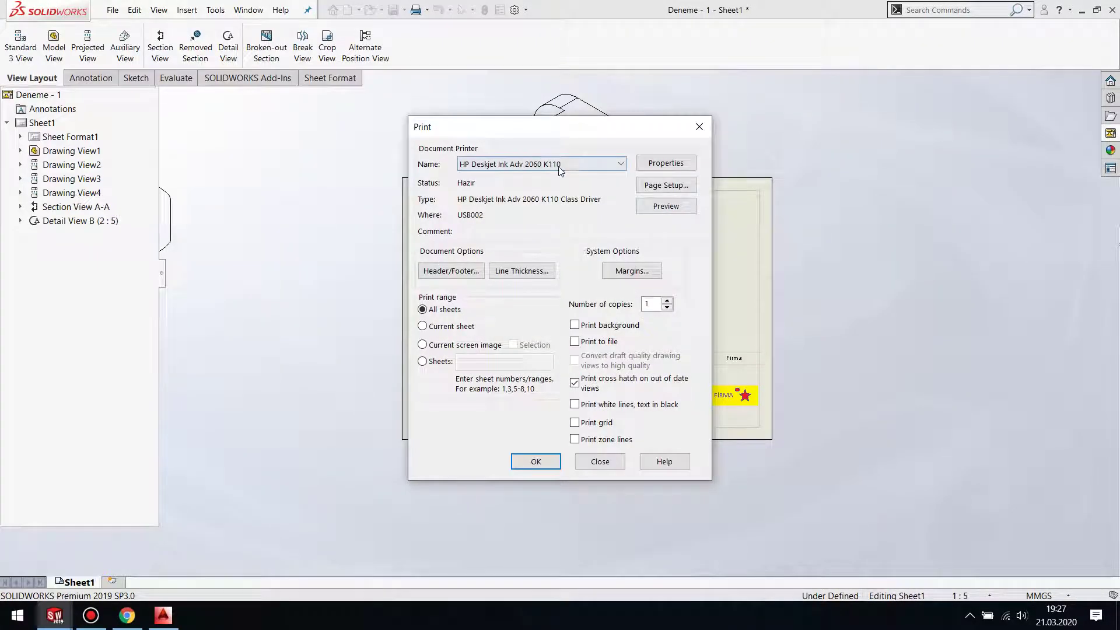
pyautogui.click(560, 166)
pyautogui.click(561, 166)
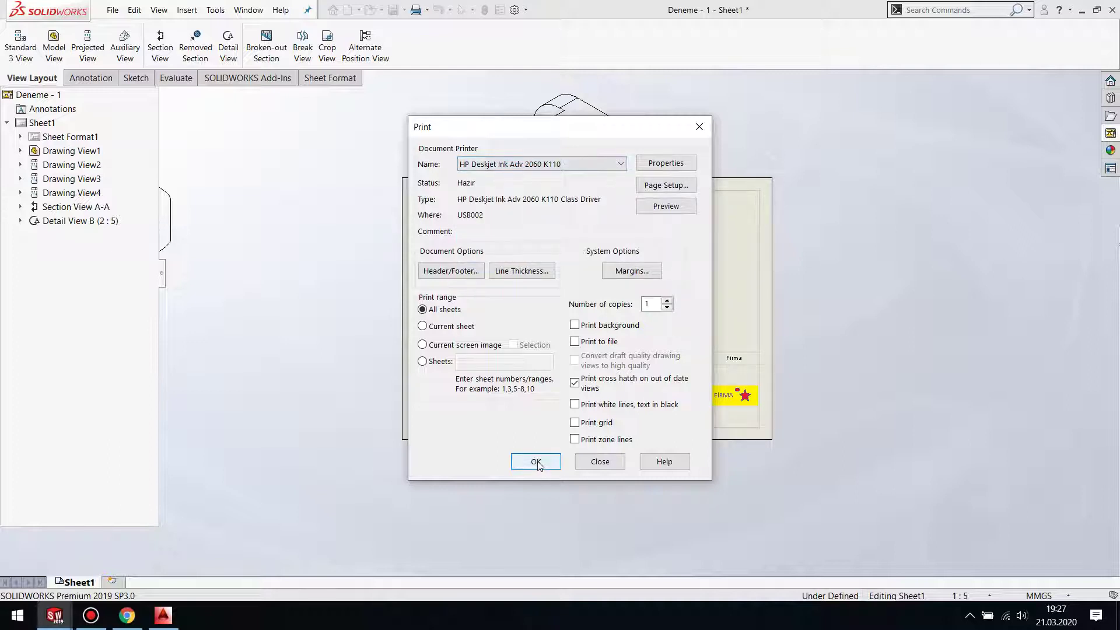
pyautogui.click(600, 462)
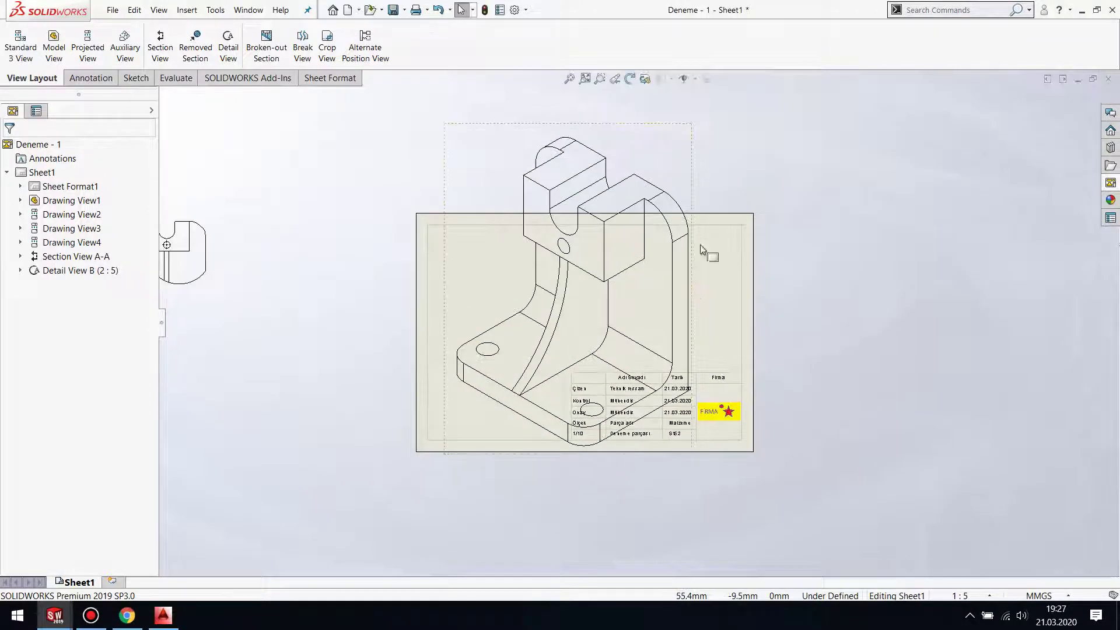
# Bring the detail and section views into view and move the lower view further down.
pyautogui.moveTo(349, 302)
pyautogui.mouseDown(button='middle')
pyautogui.moveTo(517, 366)
pyautogui.moveTo(569, 324)
pyautogui.mouseUp(button='middle')
pyautogui.scroll(2, 575, 314)
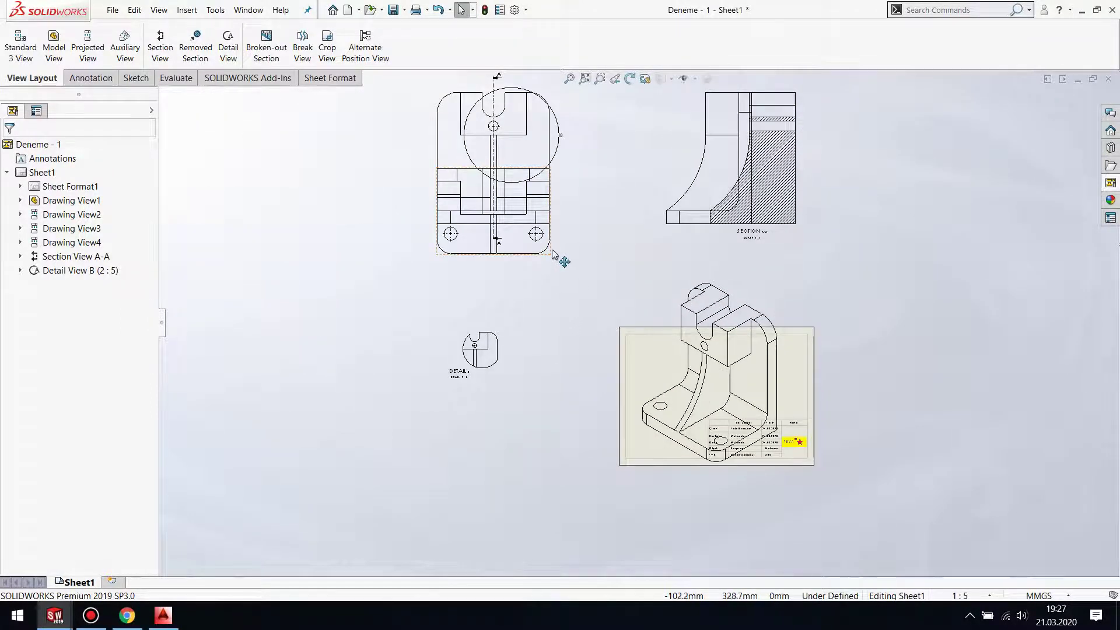
pyautogui.moveTo(554, 254); pyautogui.dragTo(554, 359)
# Set the top view with the A-A cutting line to 1:5 scale and move it onto the sheet.
pyautogui.click(537, 195)
pyautogui.scroll(-5, 136, 511)
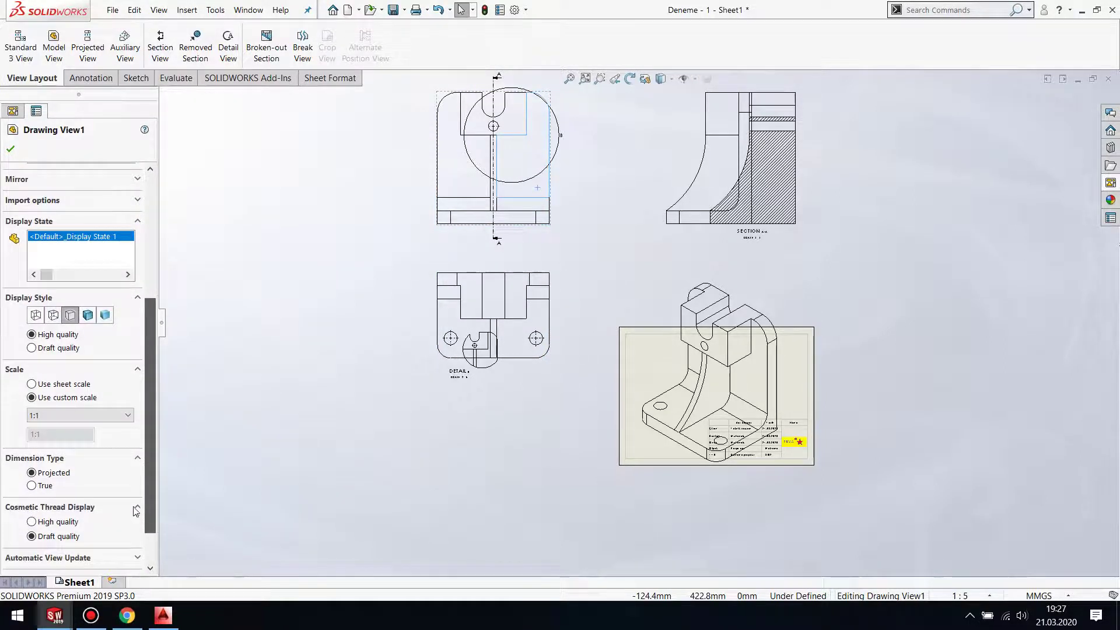
pyautogui.click(82, 415)
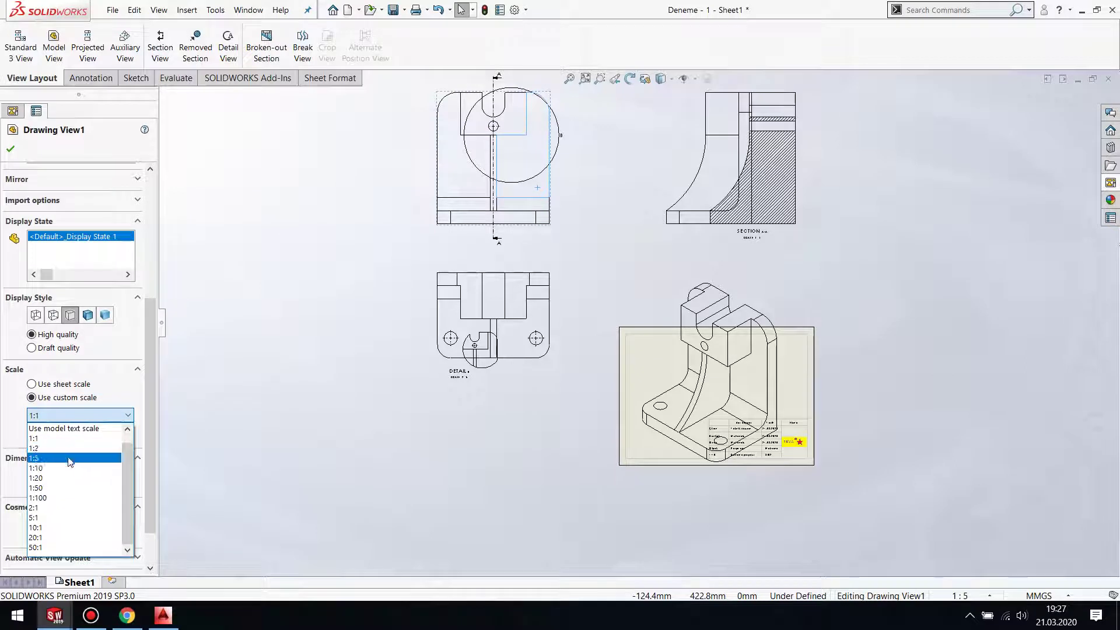
pyautogui.click(69, 458)
pyautogui.moveTo(517, 183); pyautogui.dragTo(682, 397)
pyautogui.scroll(-2, 759, 409)
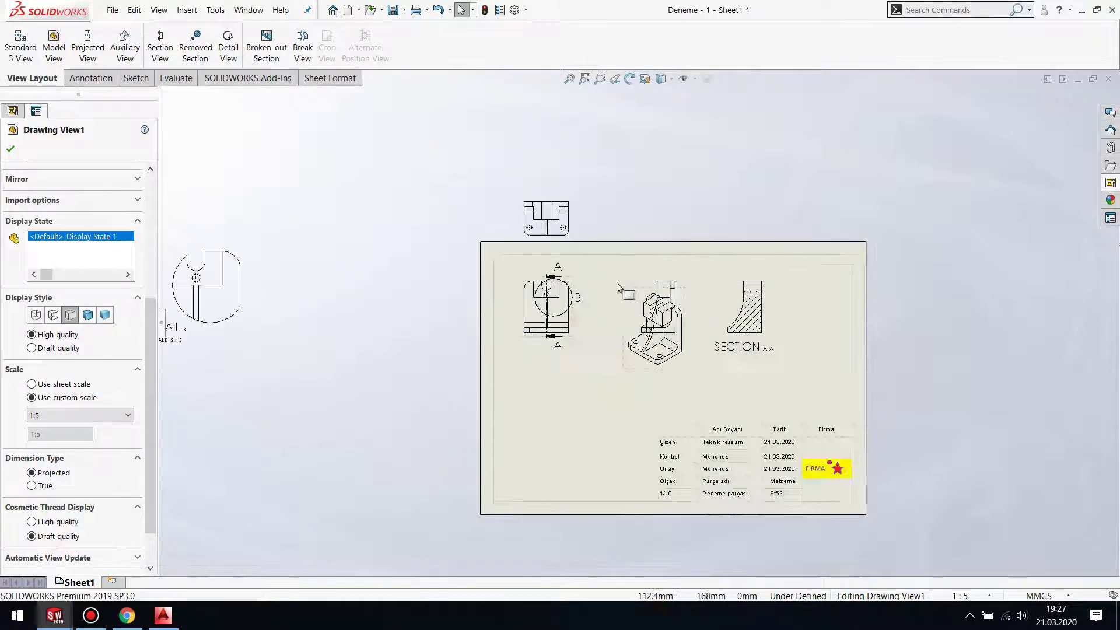
pyautogui.scroll(-2, 626, 299)
pyautogui.moveTo(571, 221); pyautogui.dragTo(569, 452)
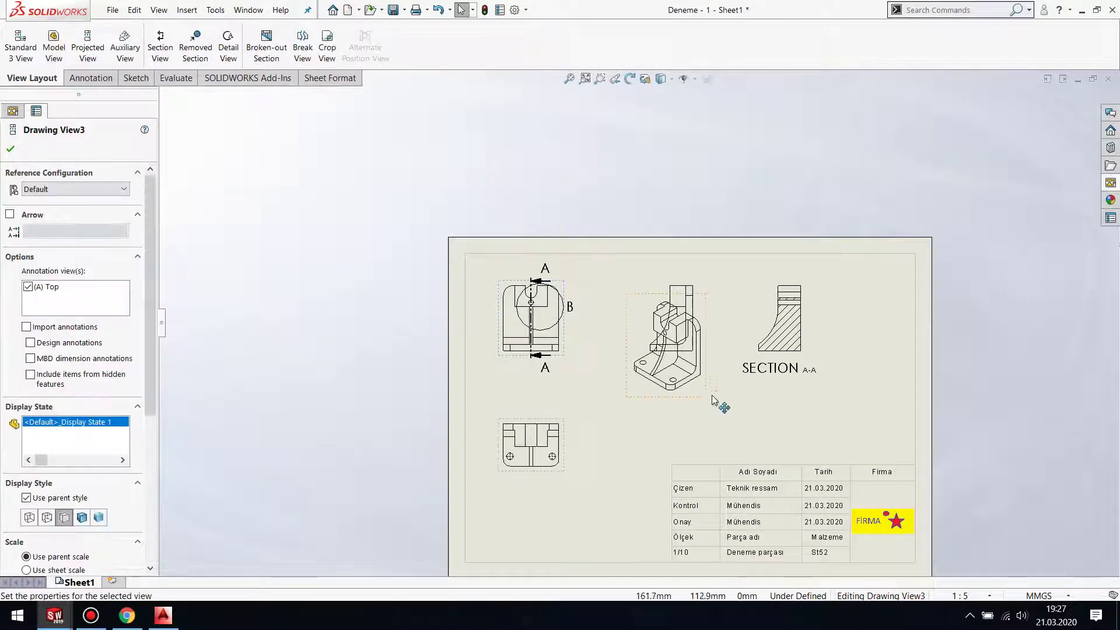
# Place the isometric view above the title block and detail view B right of section A-A.
pyautogui.click(749, 463)
pyautogui.scroll(1, 639, 321)
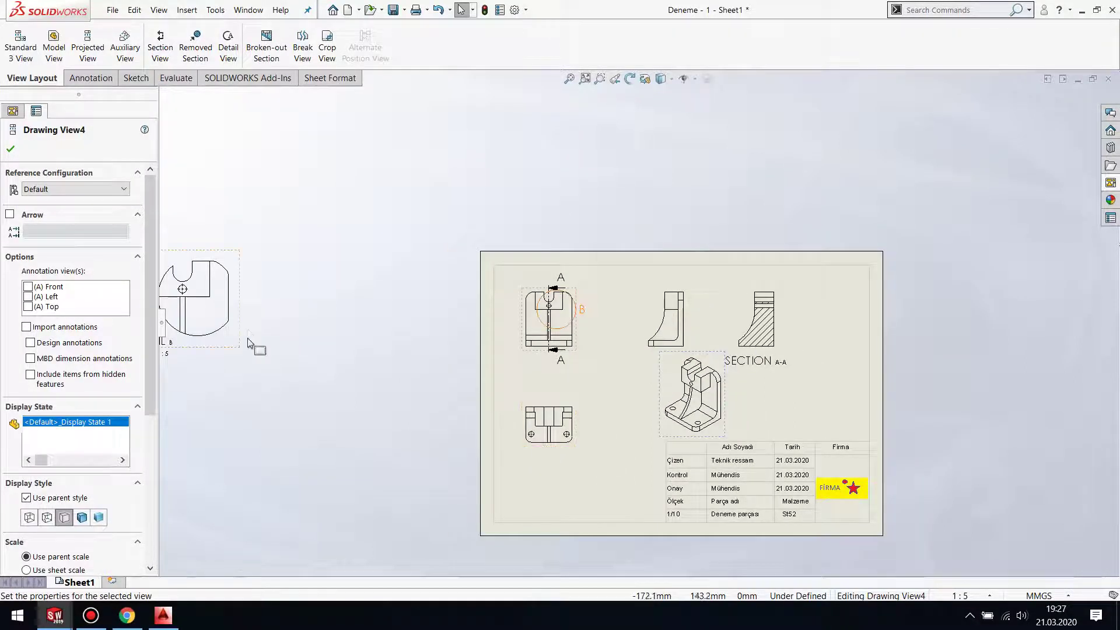
pyautogui.click(864, 436)
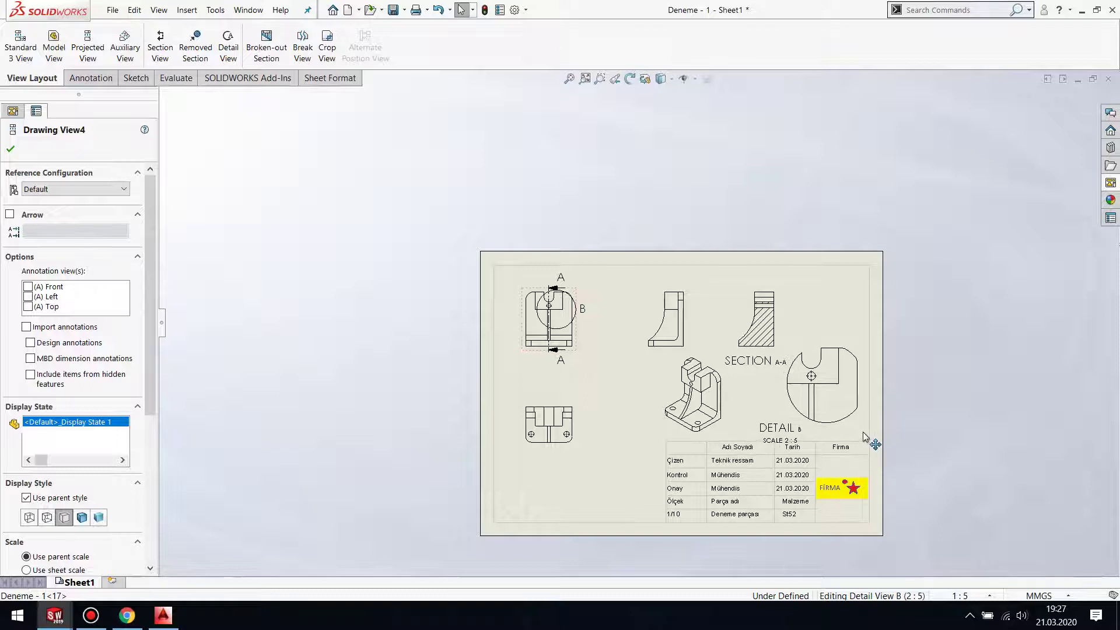
pyautogui.scroll(-2, 866, 461)
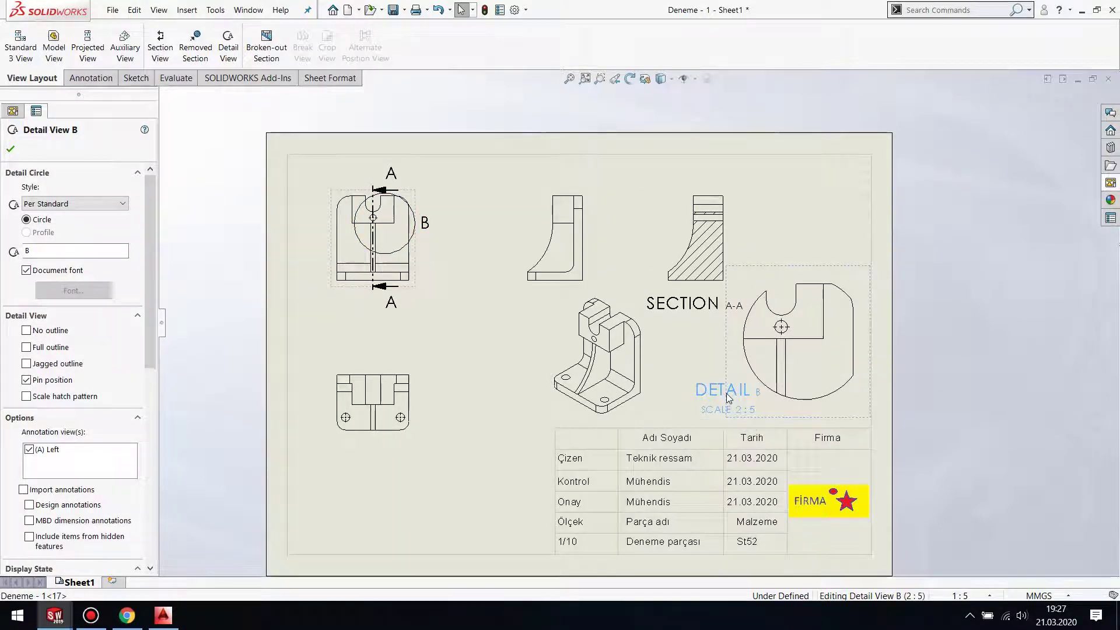
pyautogui.click(969, 423)
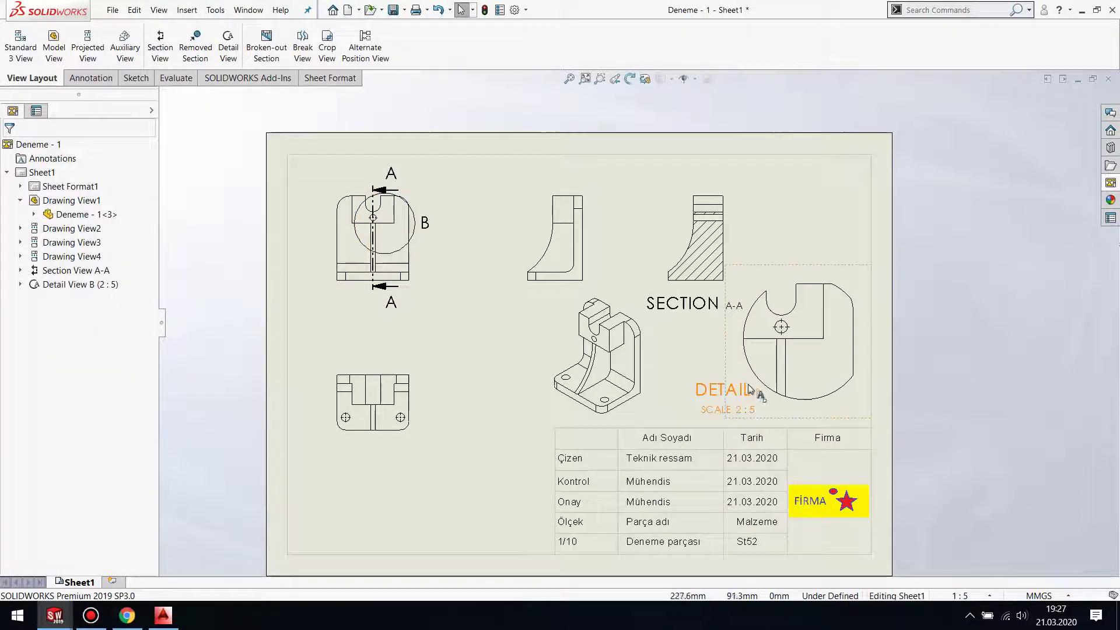
pyautogui.moveTo(749, 388); pyautogui.dragTo(769, 366, button='middle')
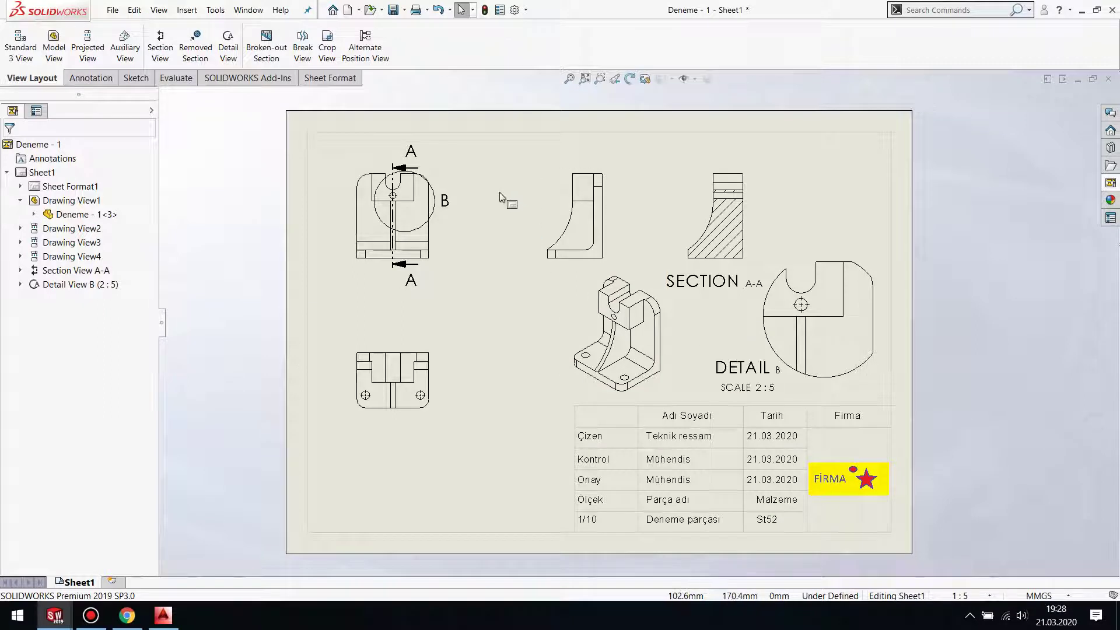
pyautogui.click(405, 10)
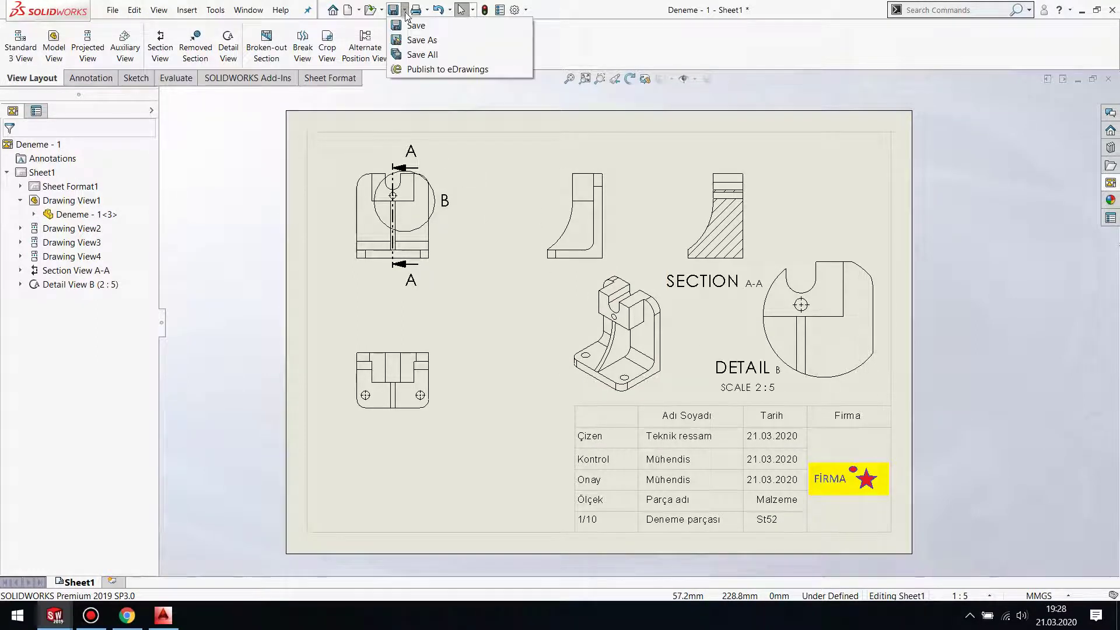
# Save the drawing as a new file with PDF as the file type.
pyautogui.click(412, 41)
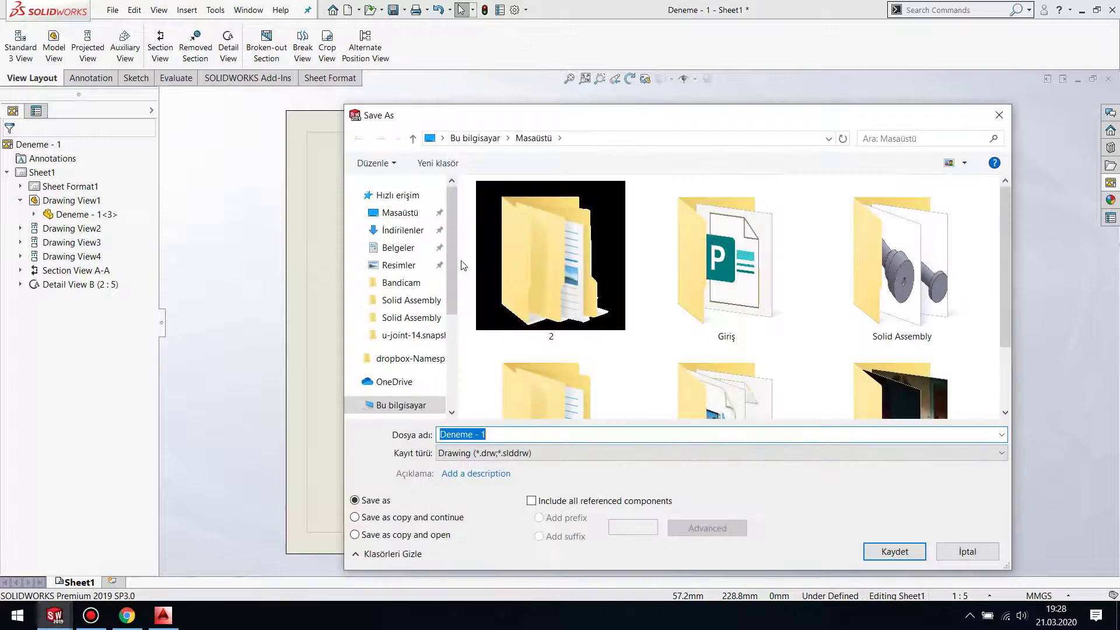
pyautogui.click(540, 456)
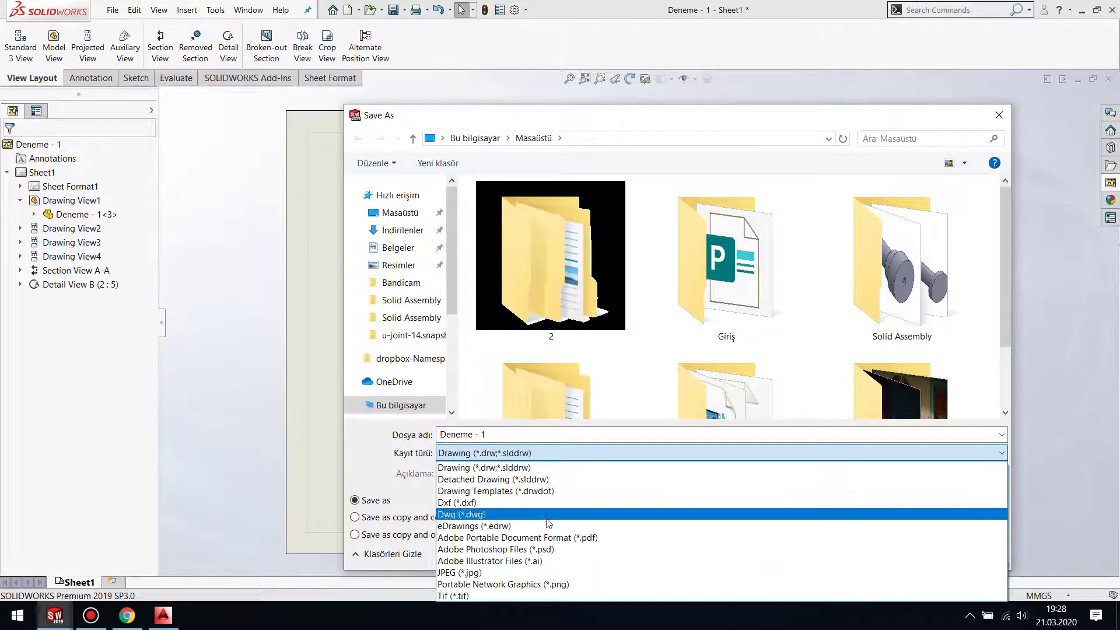
pyautogui.click(588, 537)
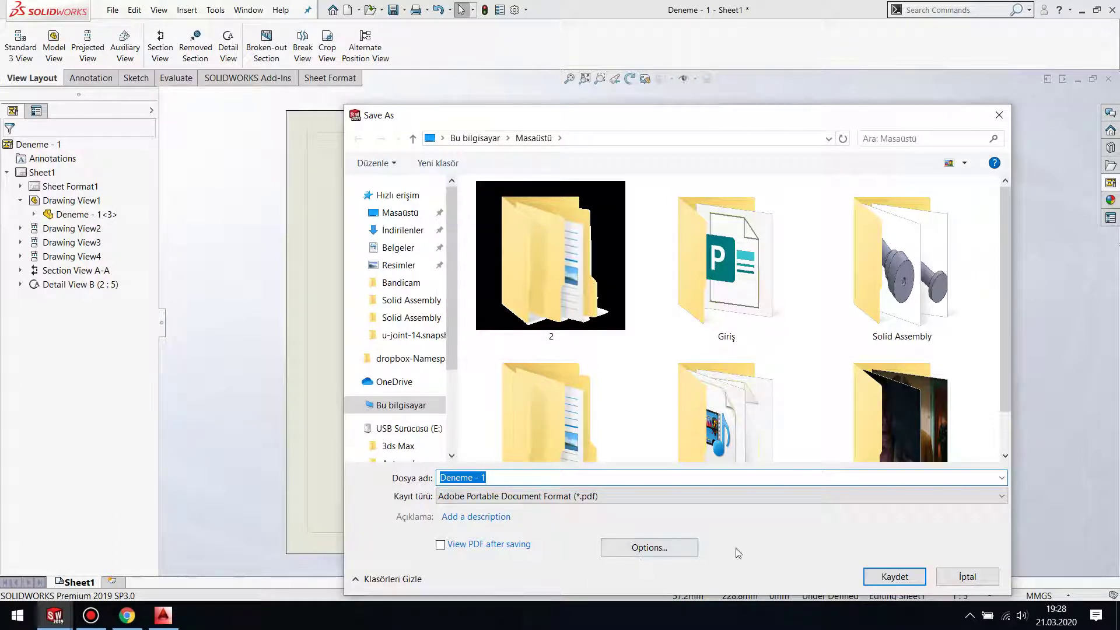
# Enable high quality lines, set both DPI values to 300, and save the PDF 'Deneme - 1'.
pyautogui.click(653, 550)
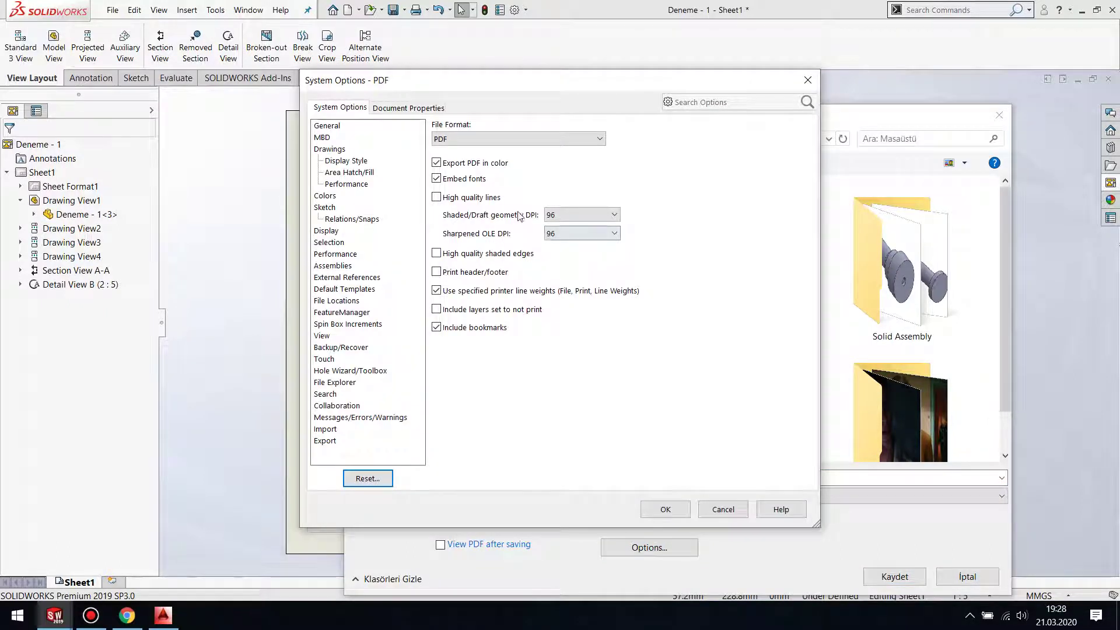
pyautogui.click(469, 200)
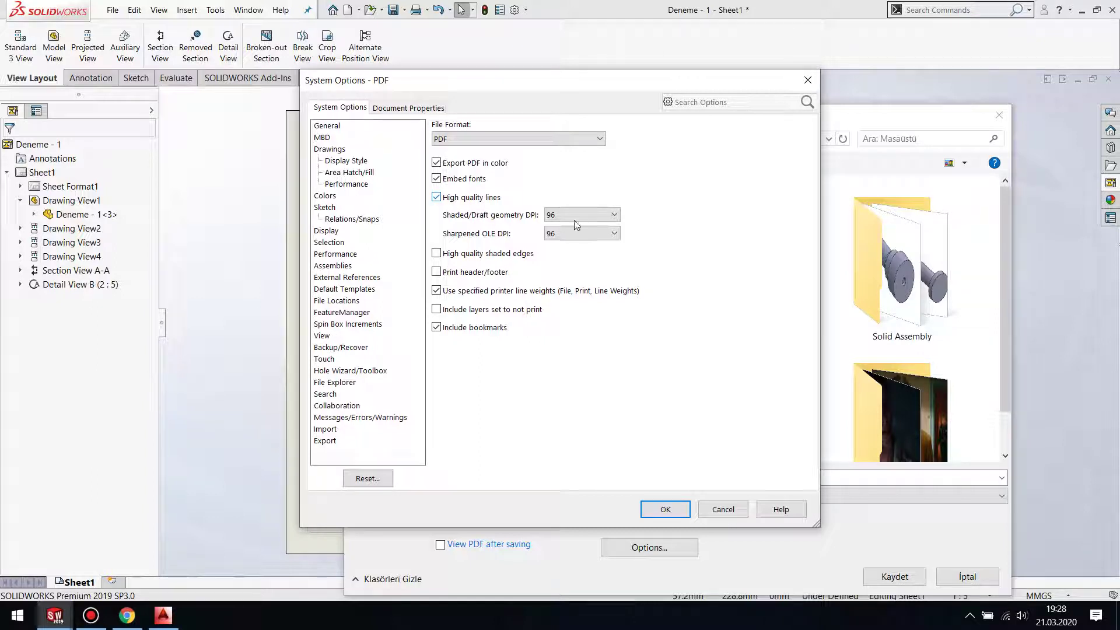
pyautogui.click(588, 216)
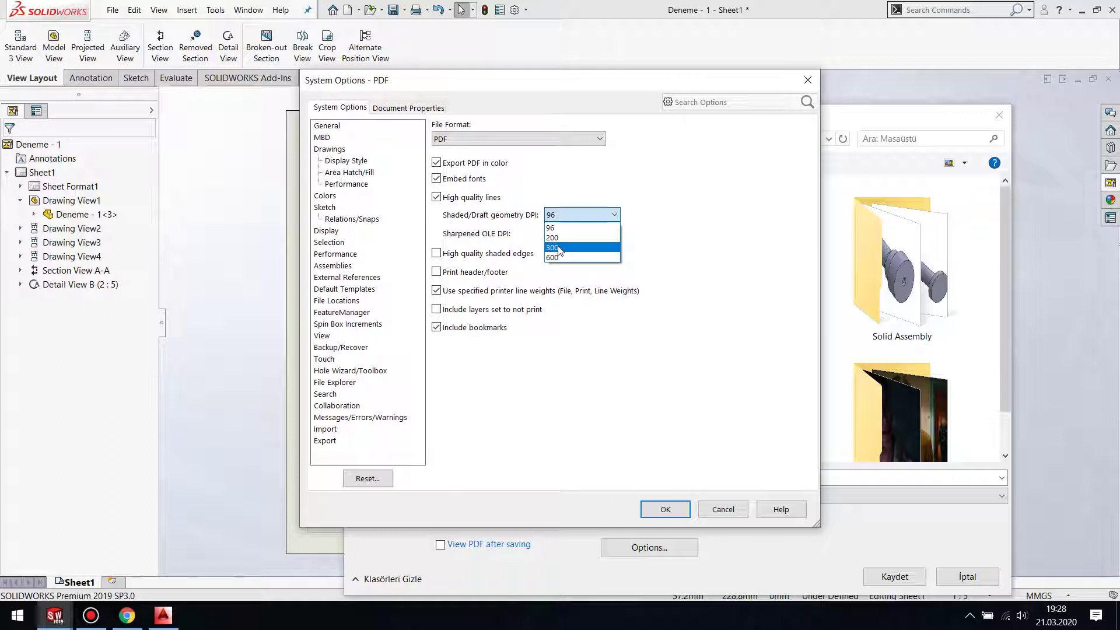
pyautogui.click(559, 248)
pyautogui.click(582, 233)
pyautogui.click(569, 268)
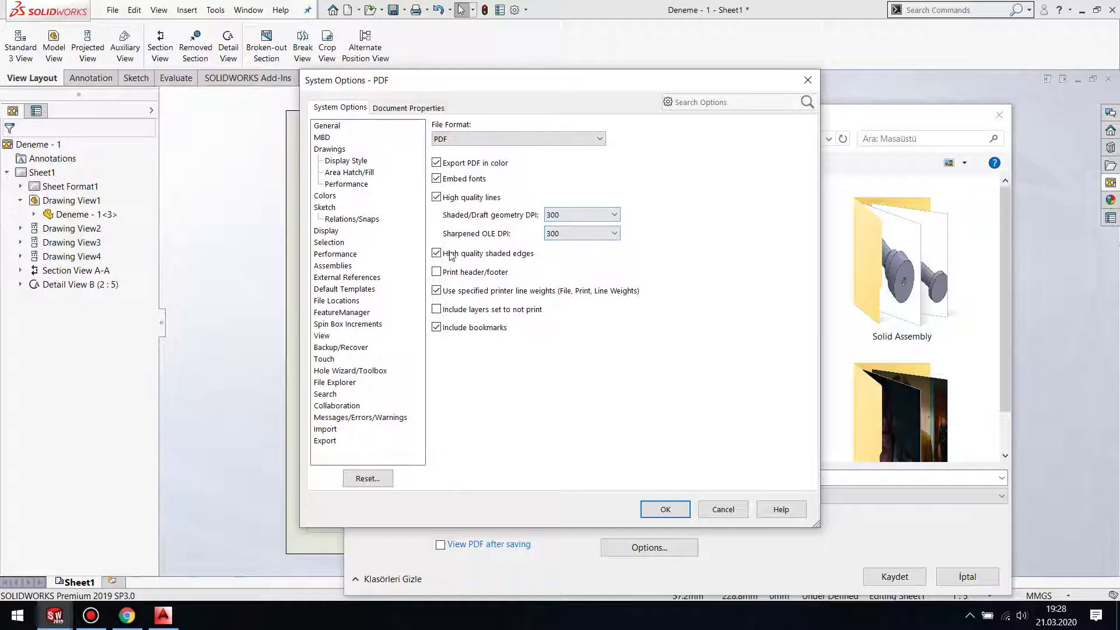
pyautogui.click(669, 512)
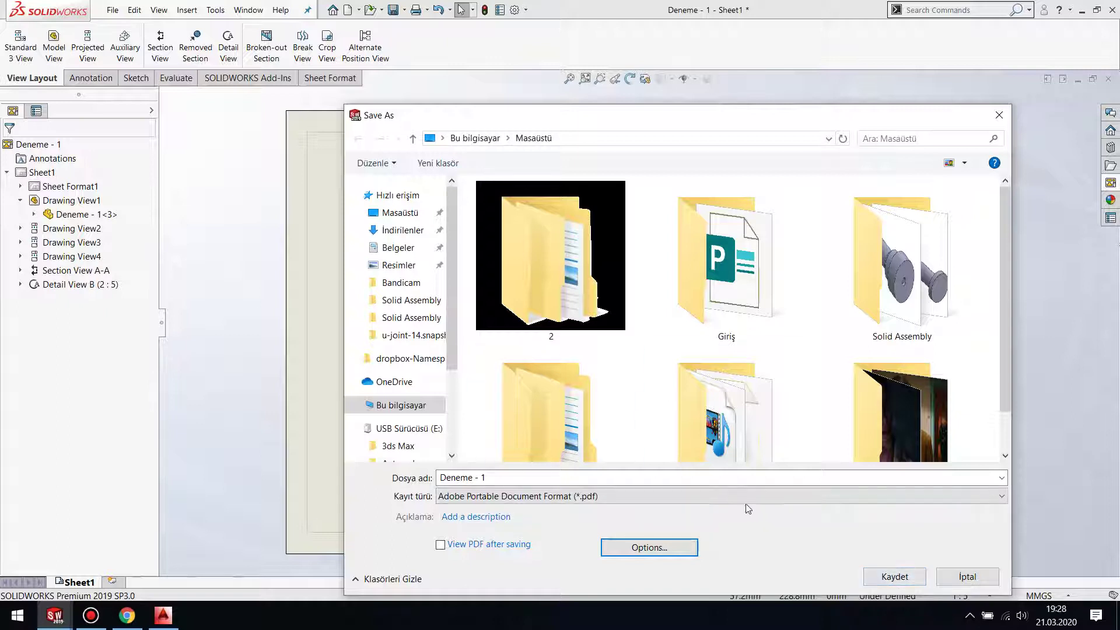
pyautogui.click(895, 577)
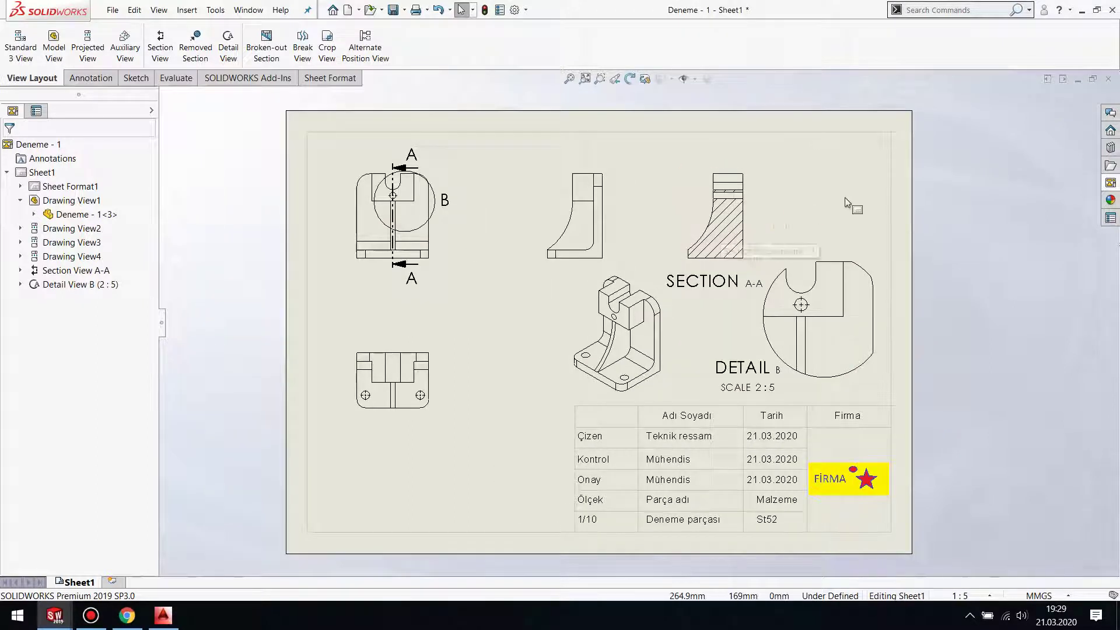
# Open the exported Deneme - 1.PDF from the desktop in a maximized Edge window.
pyautogui.click(1082, 11)
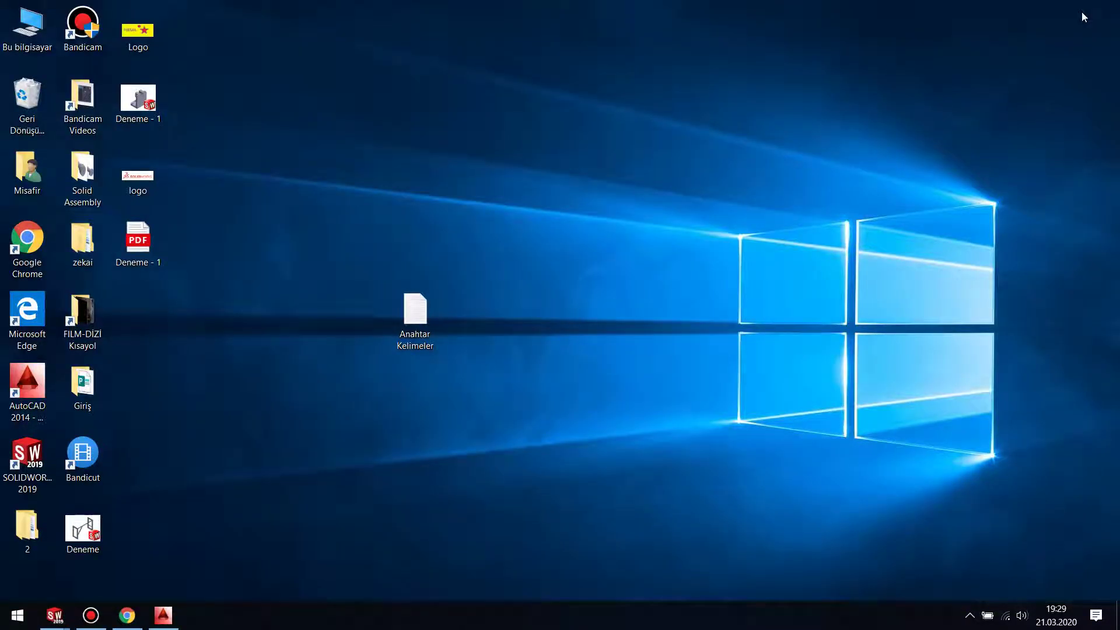
pyautogui.doubleClick(143, 248)
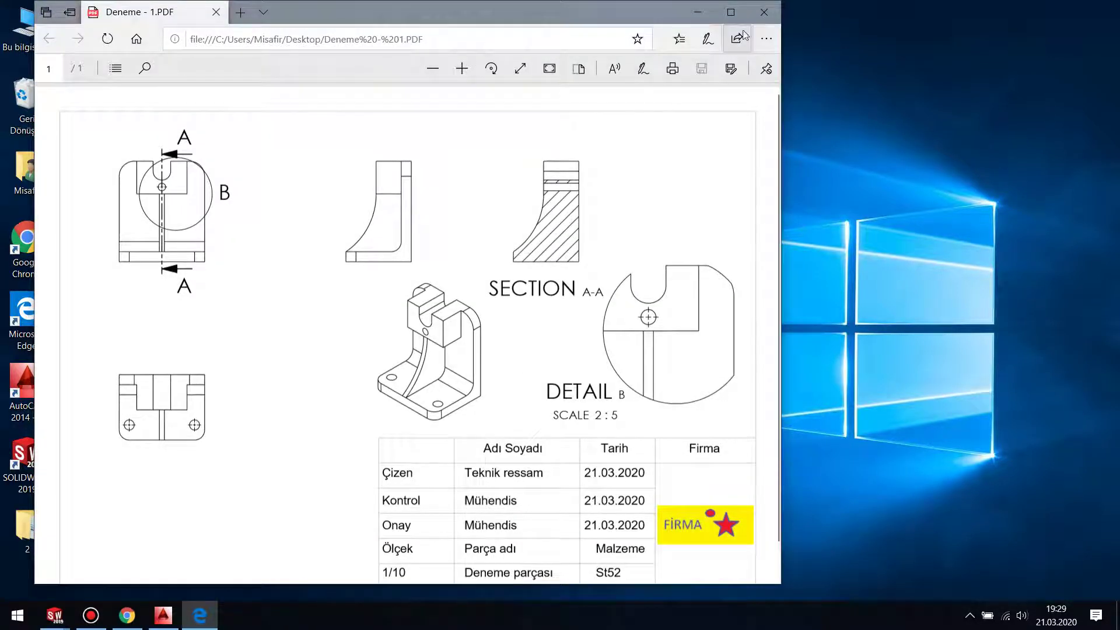
pyautogui.click(731, 12)
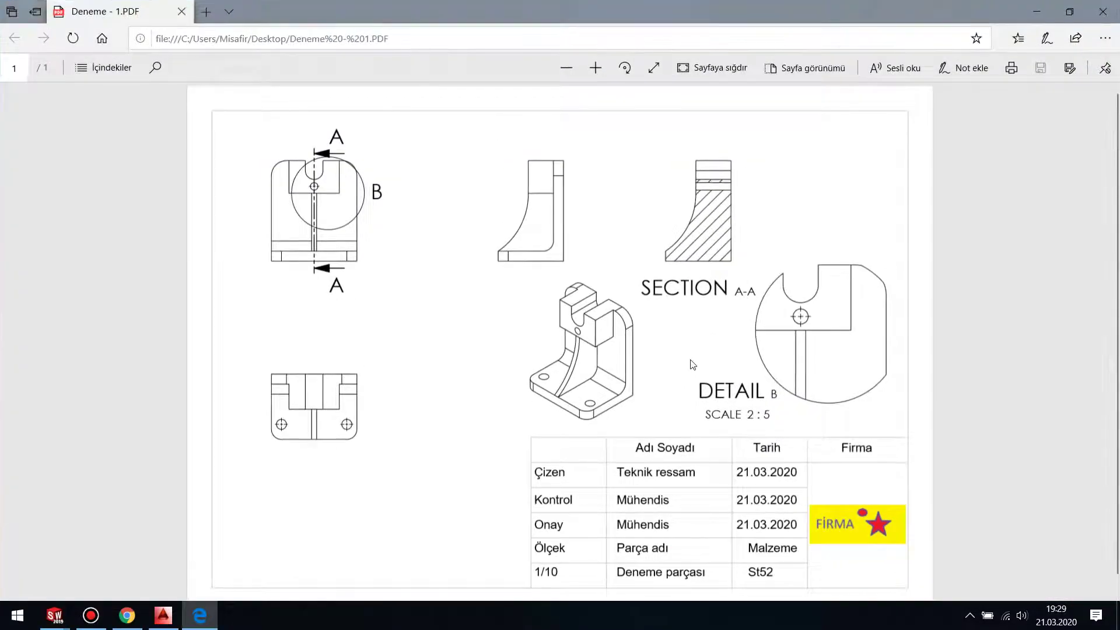
pyautogui.scroll(-1, 642, 361)
# Zoom into the PDF for a close look at the isometric view.
pyautogui.click(595, 68)
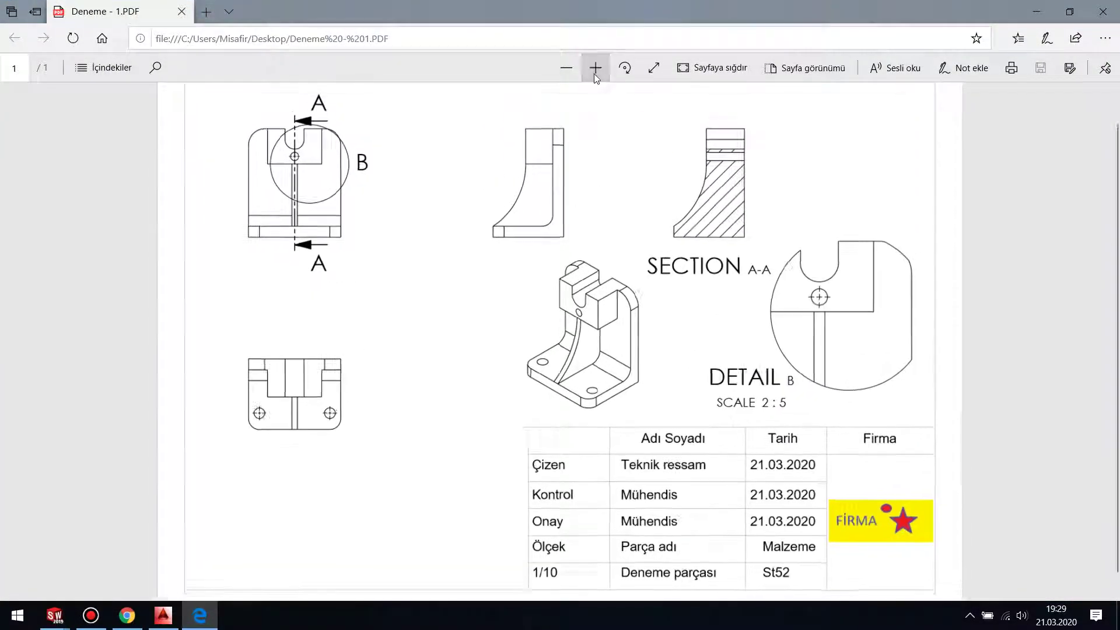
pyautogui.click(595, 67)
pyautogui.click(595, 68)
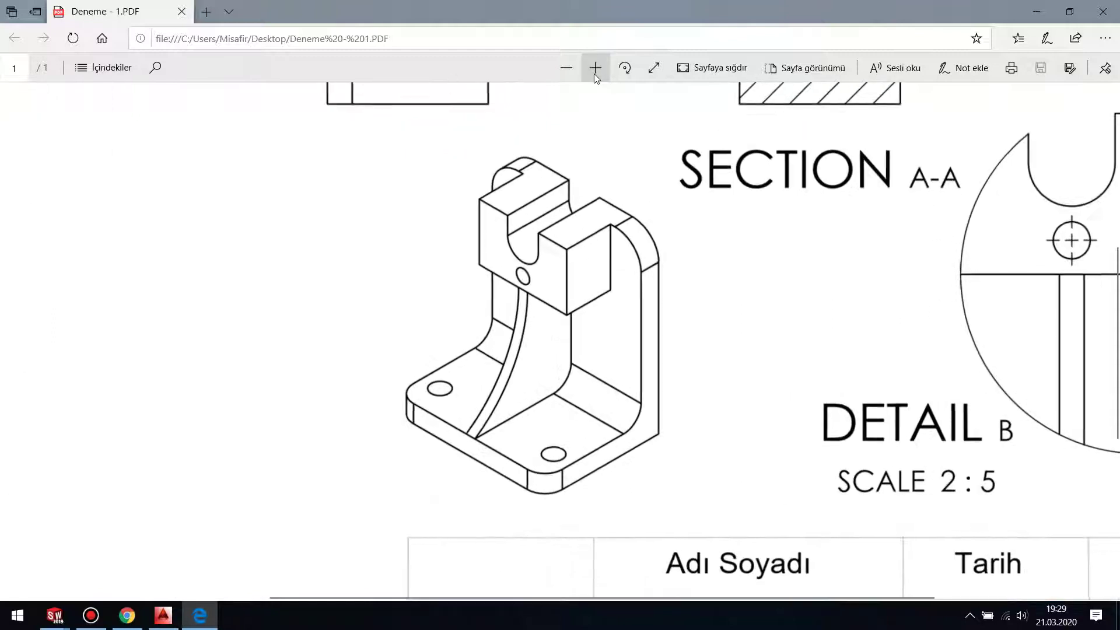
pyautogui.click(595, 68)
pyautogui.click(595, 68)
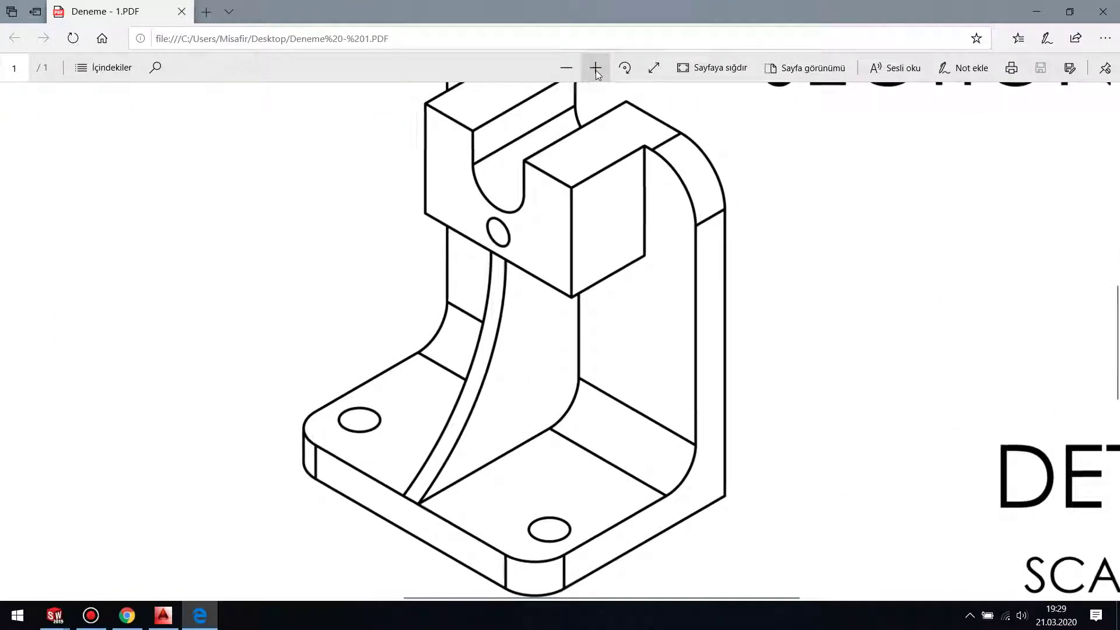
pyautogui.click(596, 68)
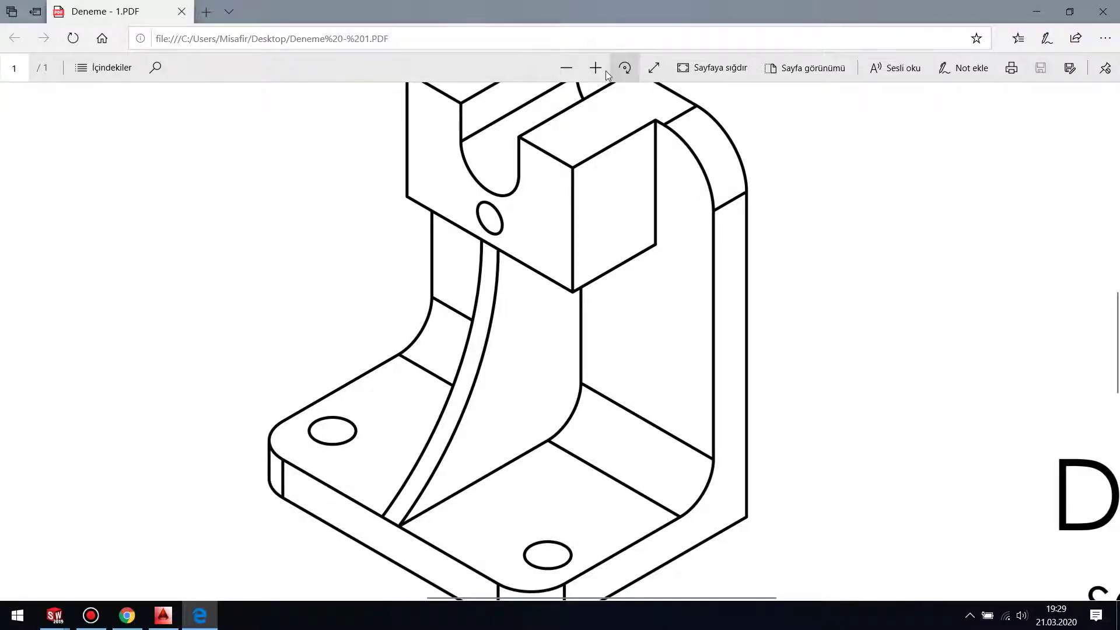
# Zoom back out to show the whole drawing sheet with every view and the title block.
pyautogui.click(566, 68)
pyautogui.click(566, 69)
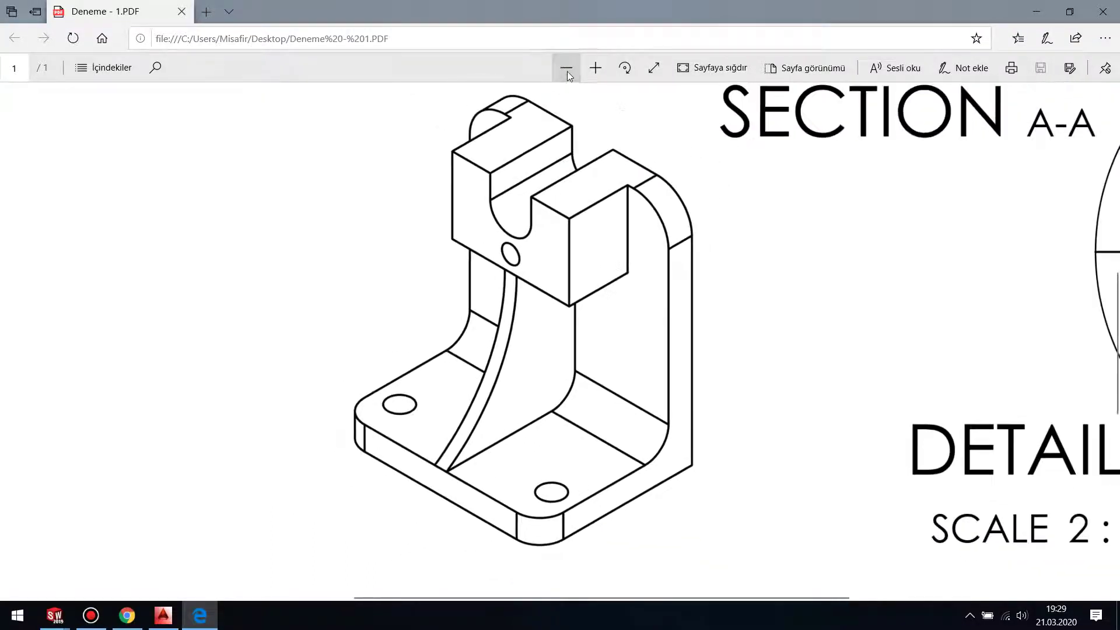
pyautogui.click(568, 70)
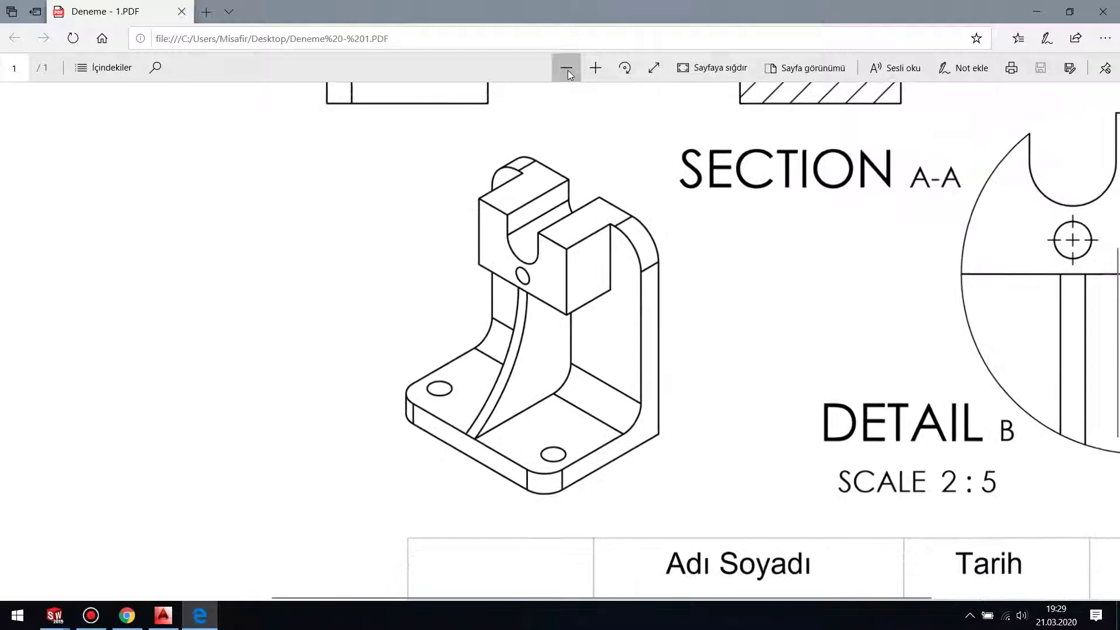
pyautogui.click(568, 70)
pyautogui.click(569, 68)
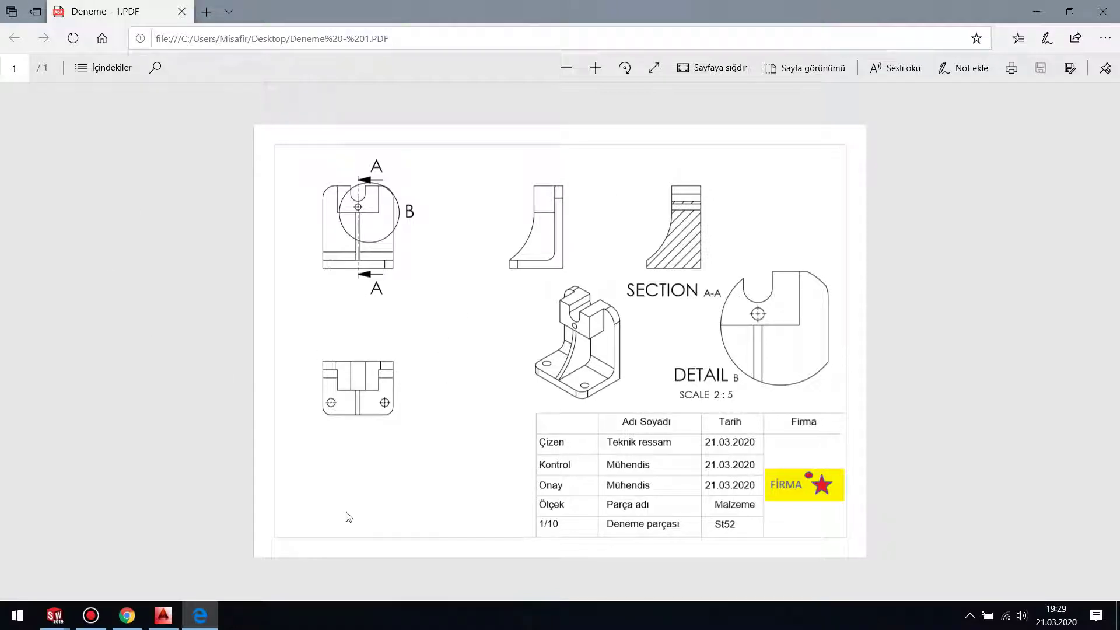
pyautogui.click(421, 623)
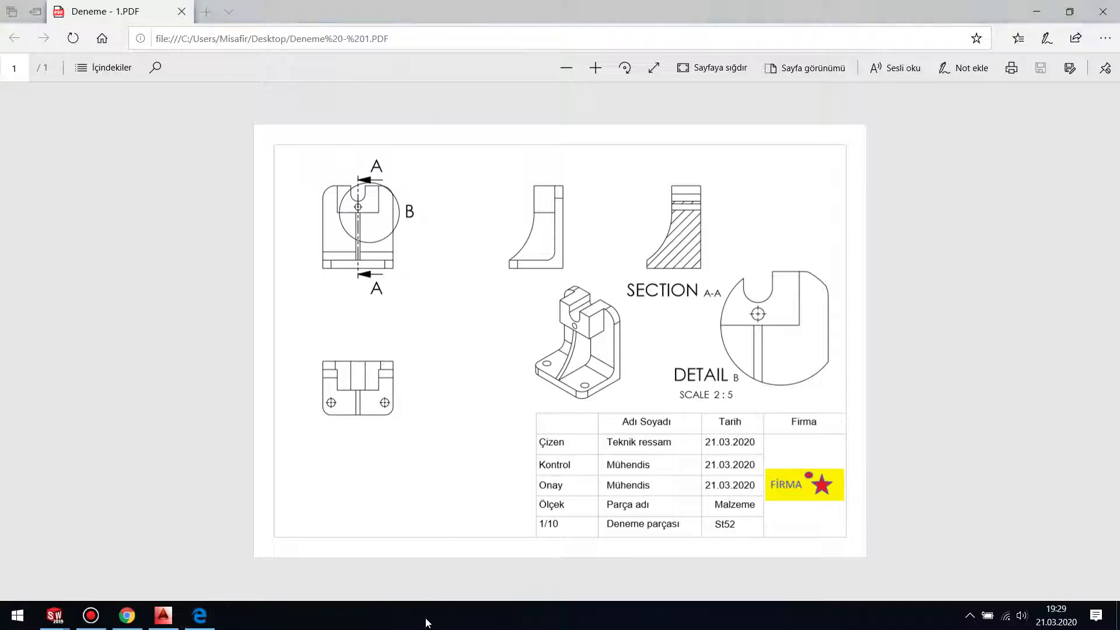